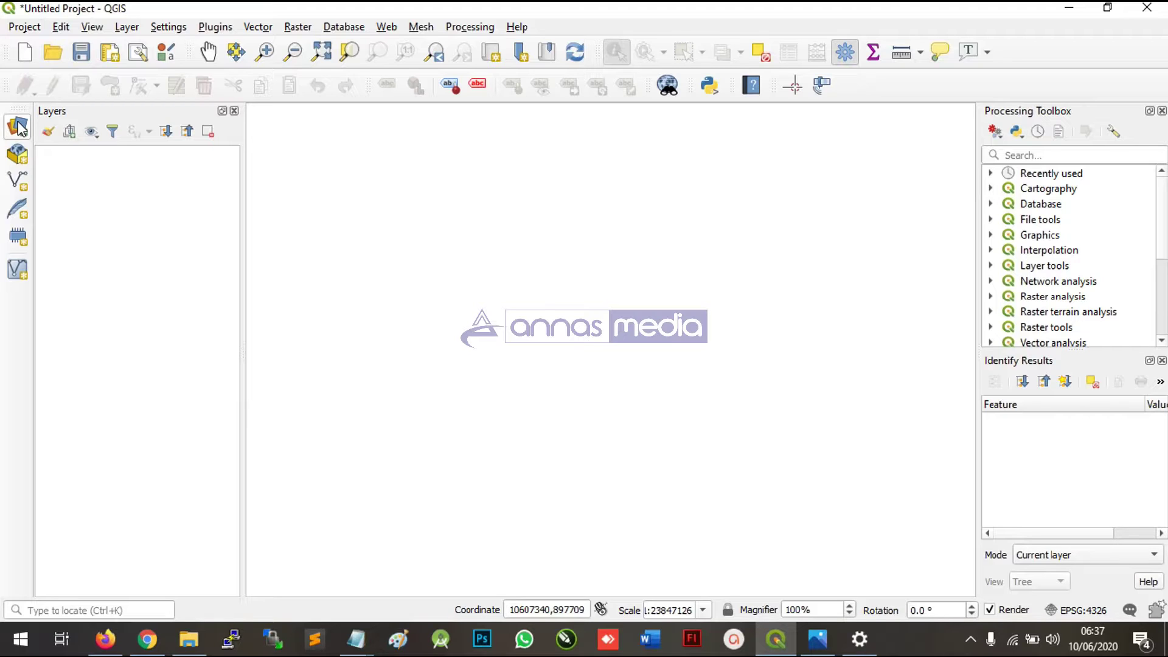
# - Choose Peta_Covid_13 April.shp from the Lecturer - 10 folder as the vector dataset to load
pyautogui.click(19, 128)
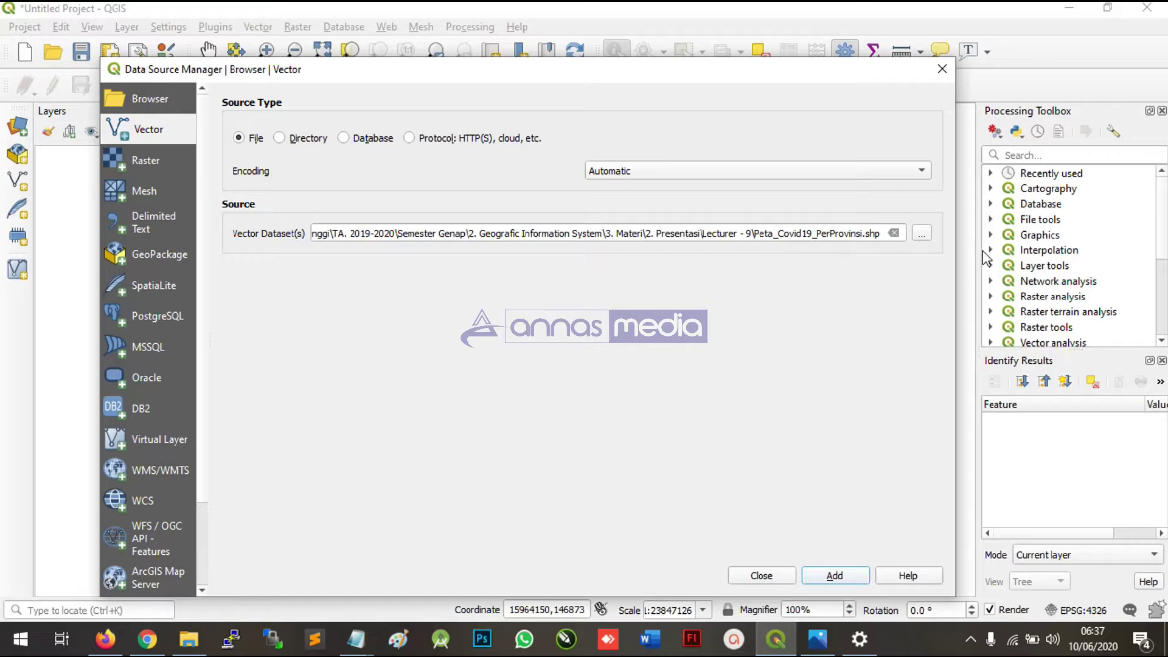
pyautogui.click(922, 233)
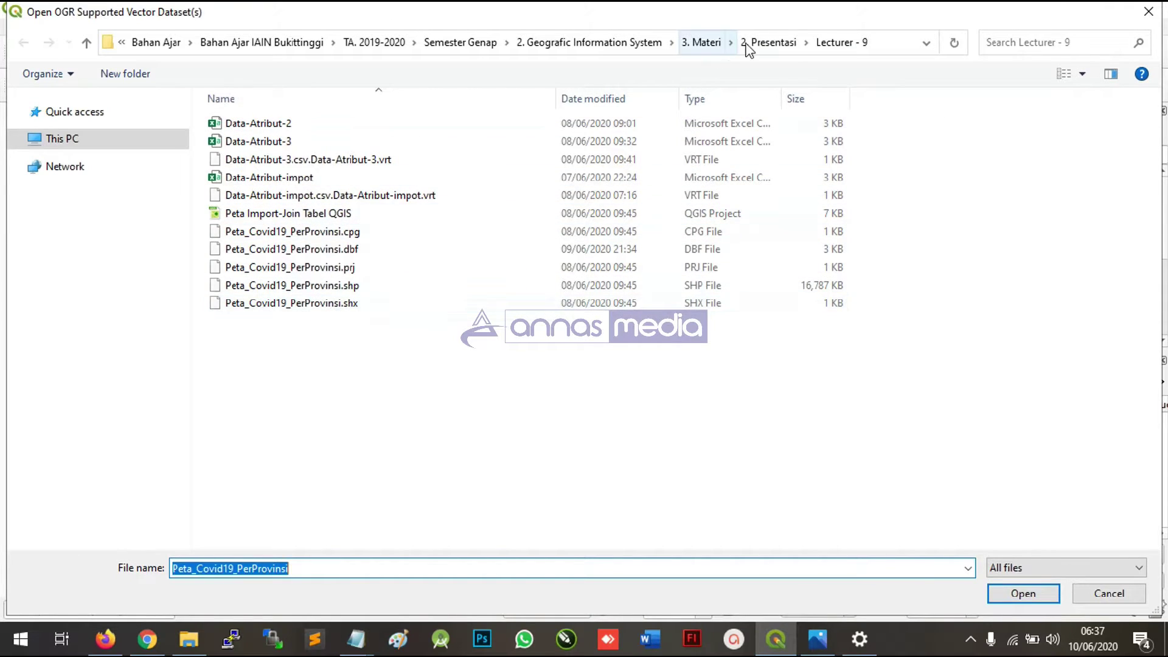
pyautogui.click(754, 43)
pyautogui.click(272, 273)
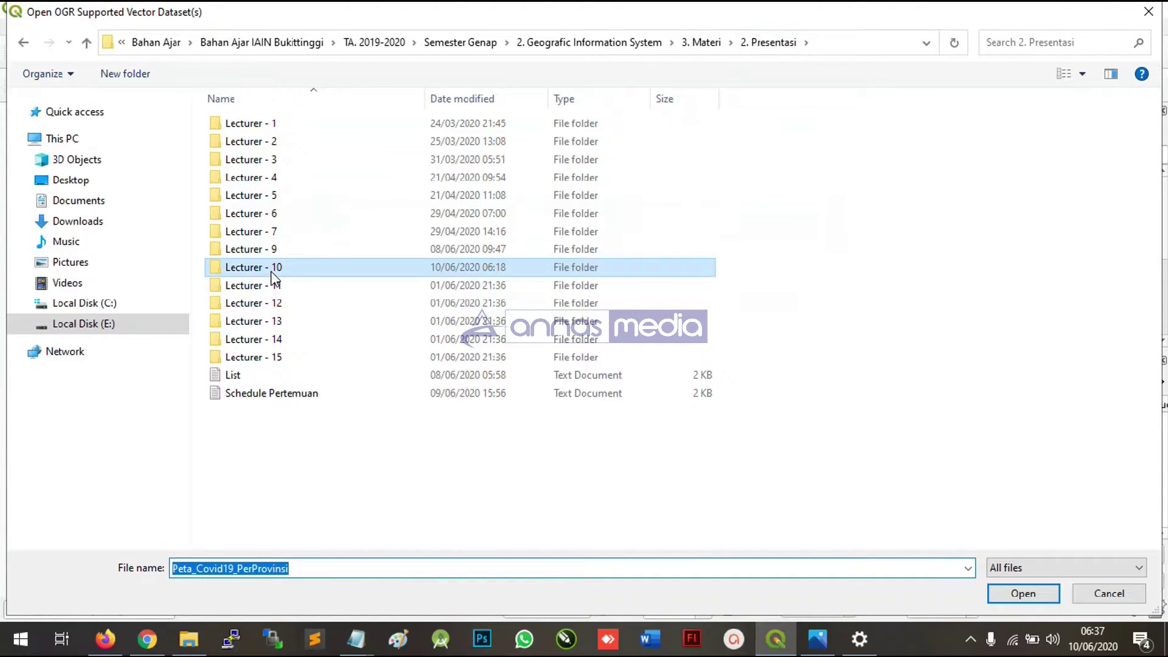
pyautogui.doubleClick(272, 273)
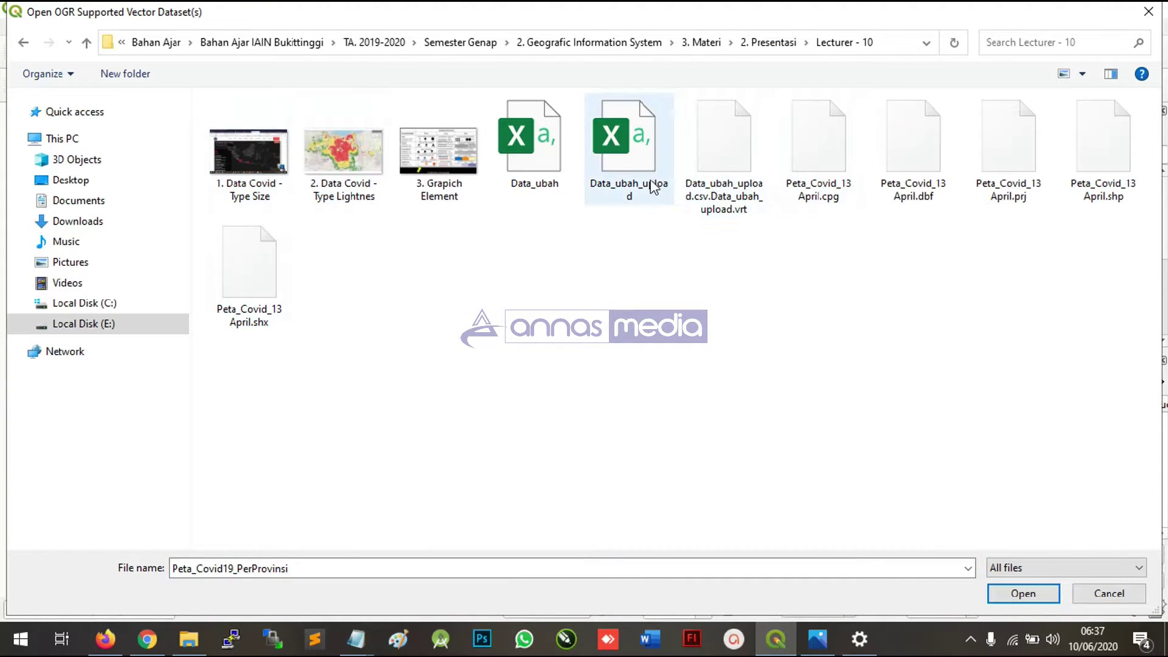
pyautogui.click(1093, 167)
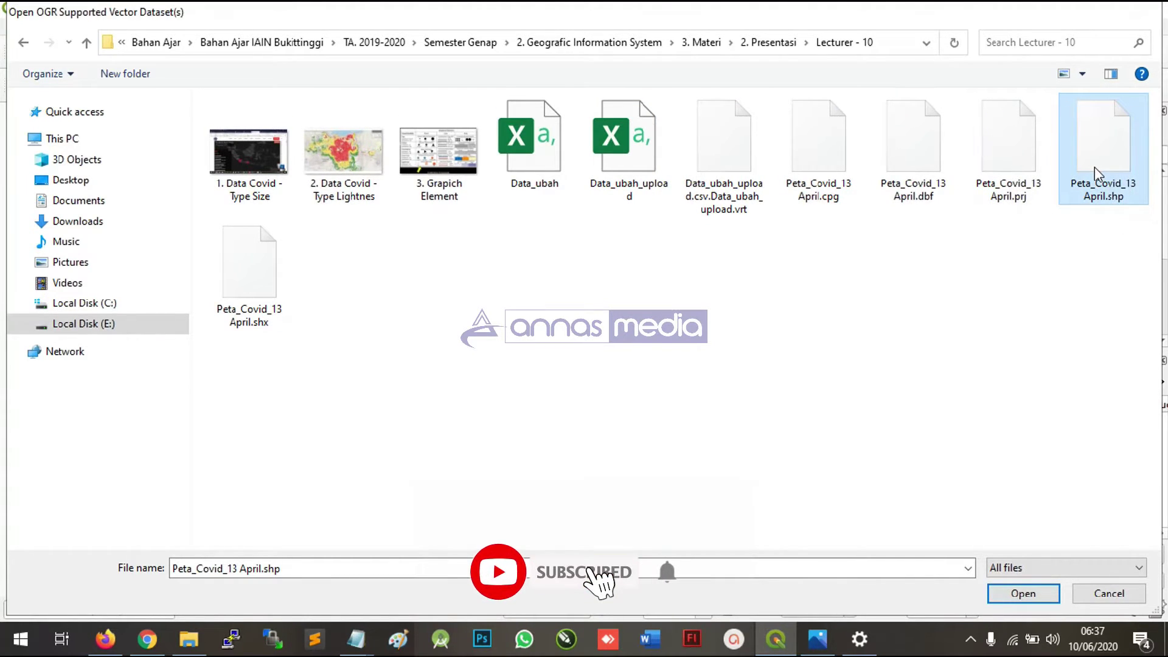
pyautogui.doubleClick(1094, 166)
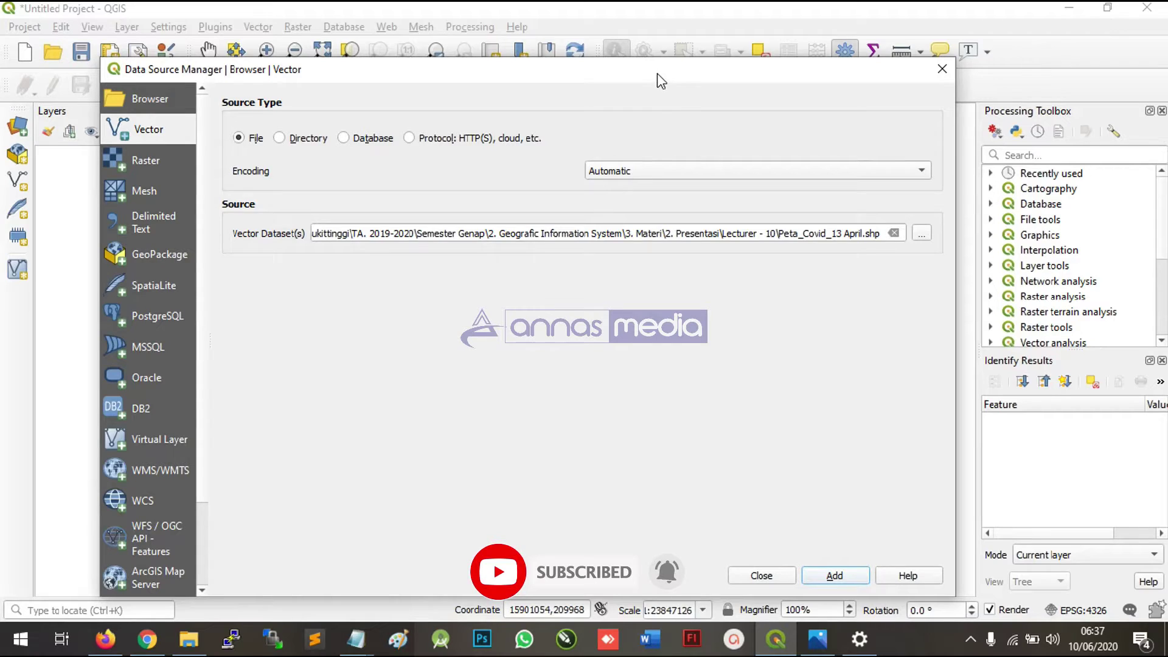
# - Add the chosen shapefile to the map as a layer and close the Data Source Manager
pyautogui.moveTo(658, 73); pyautogui.dragTo(662, 51)
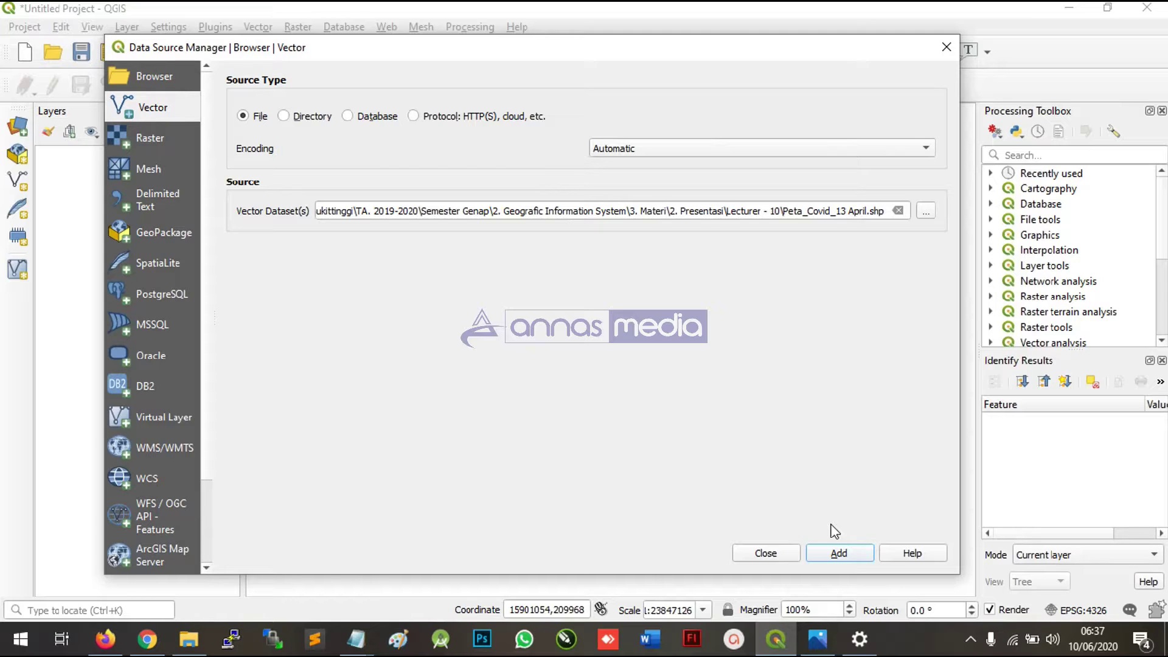
pyautogui.click(839, 553)
pyautogui.click(838, 554)
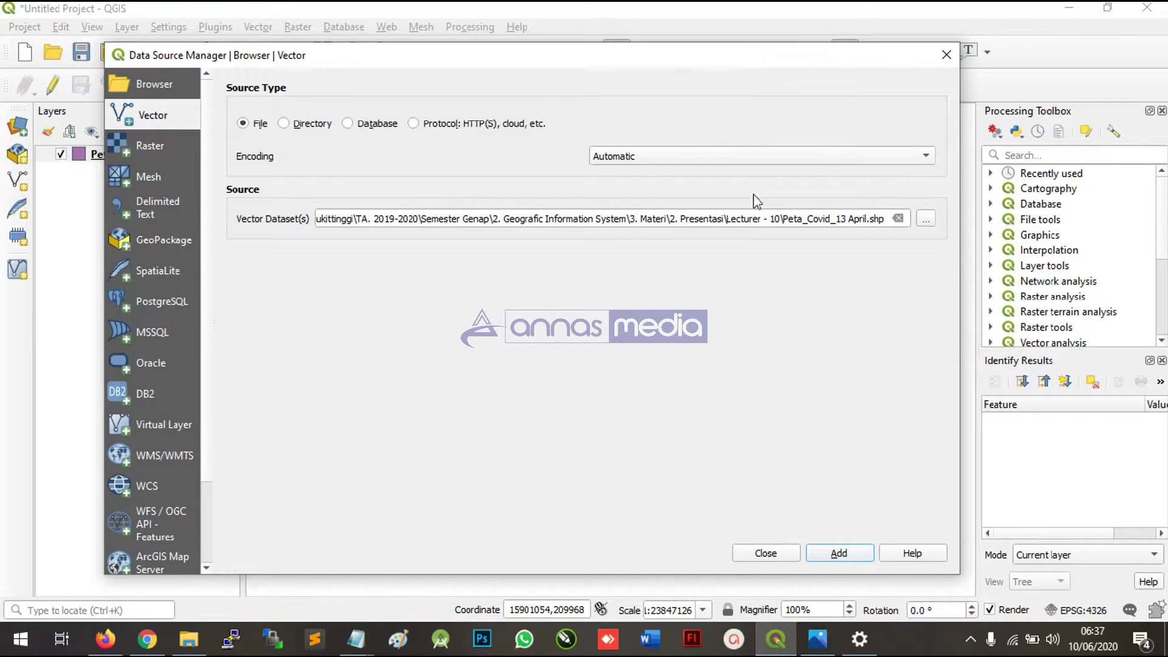
pyautogui.moveTo(630, 61); pyautogui.dragTo(479, 44)
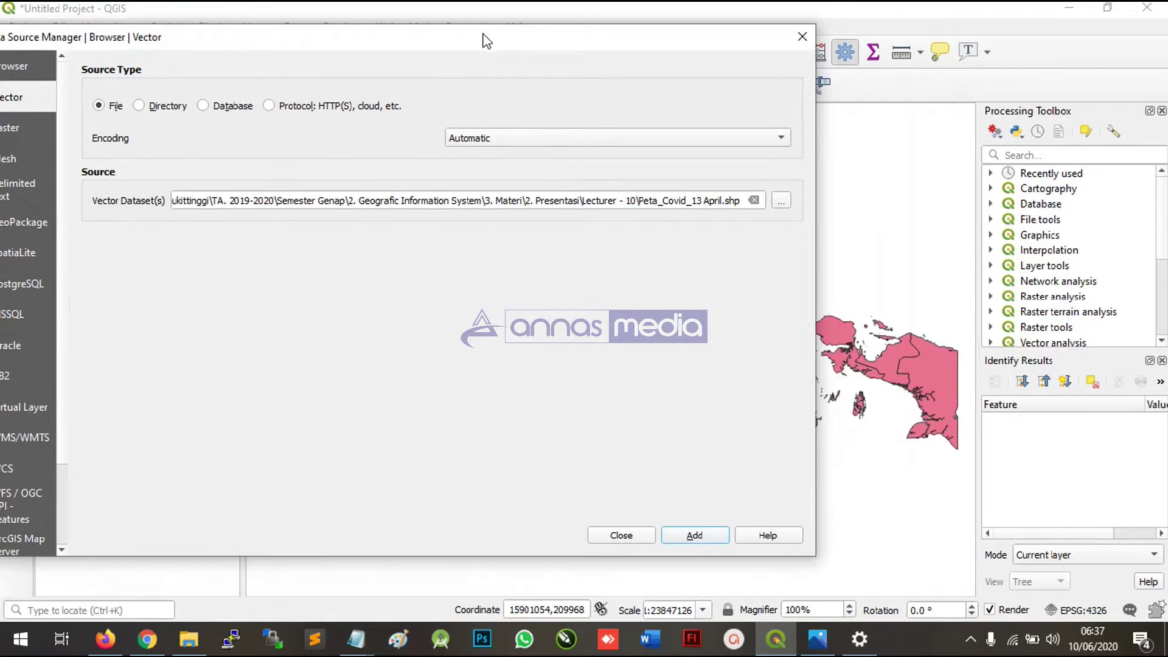
pyautogui.click(625, 535)
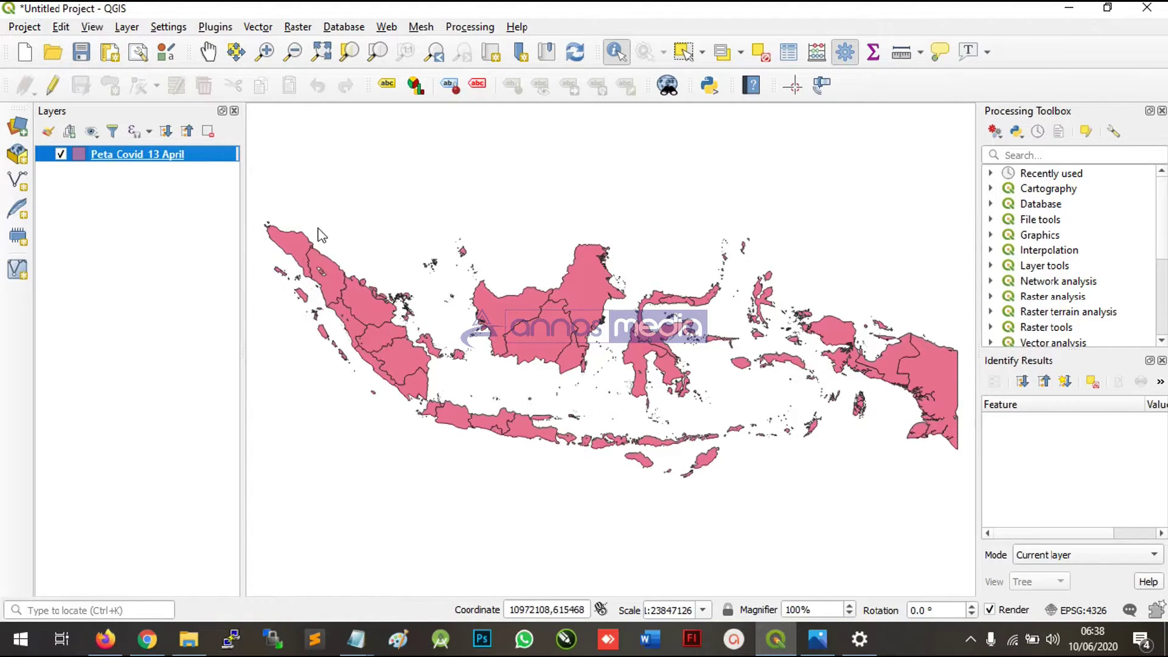
# - Identify several provinces on Sumatra to inspect their attributes
pyautogui.click(297, 250)
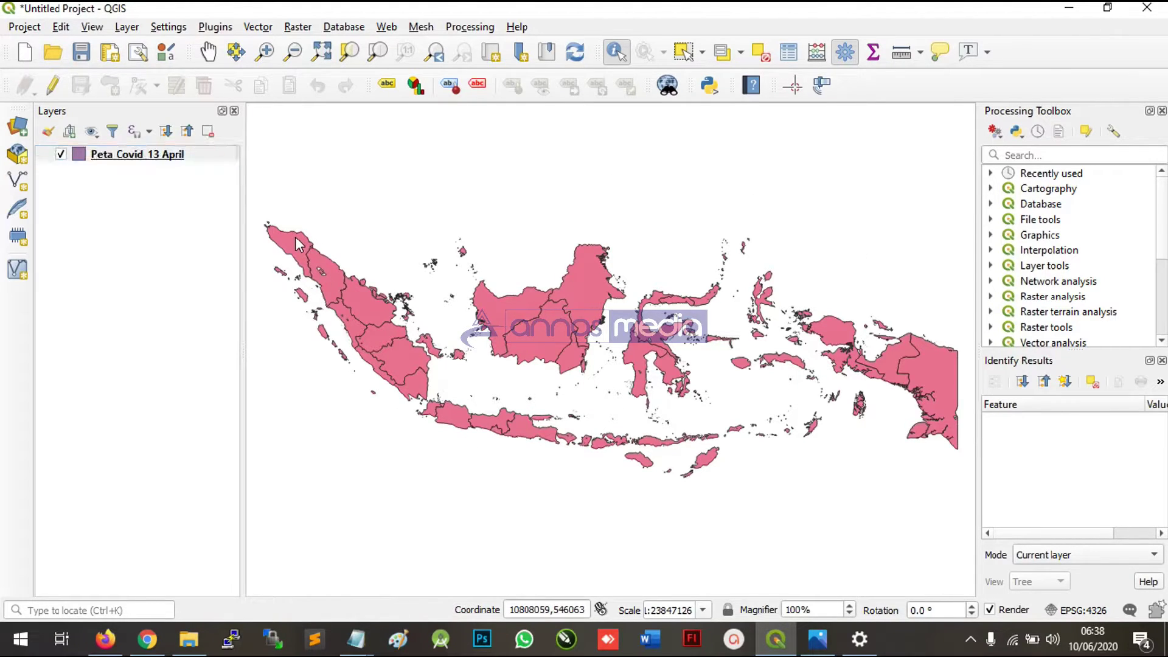
pyautogui.click(329, 277)
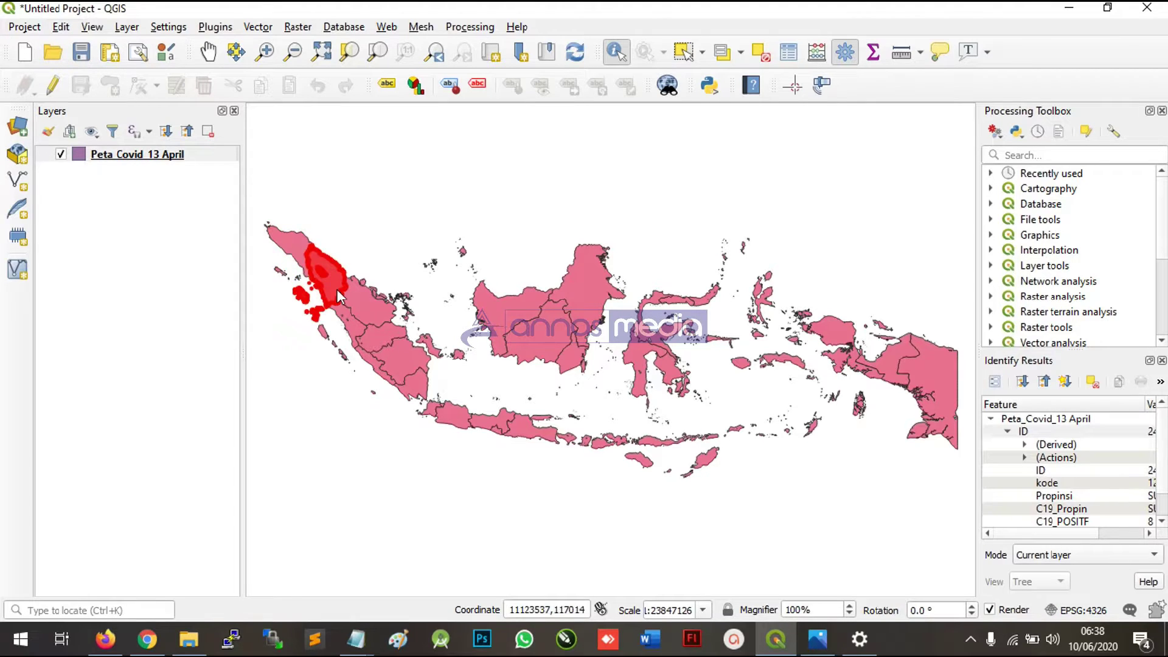
pyautogui.click(374, 321)
pyautogui.click(376, 337)
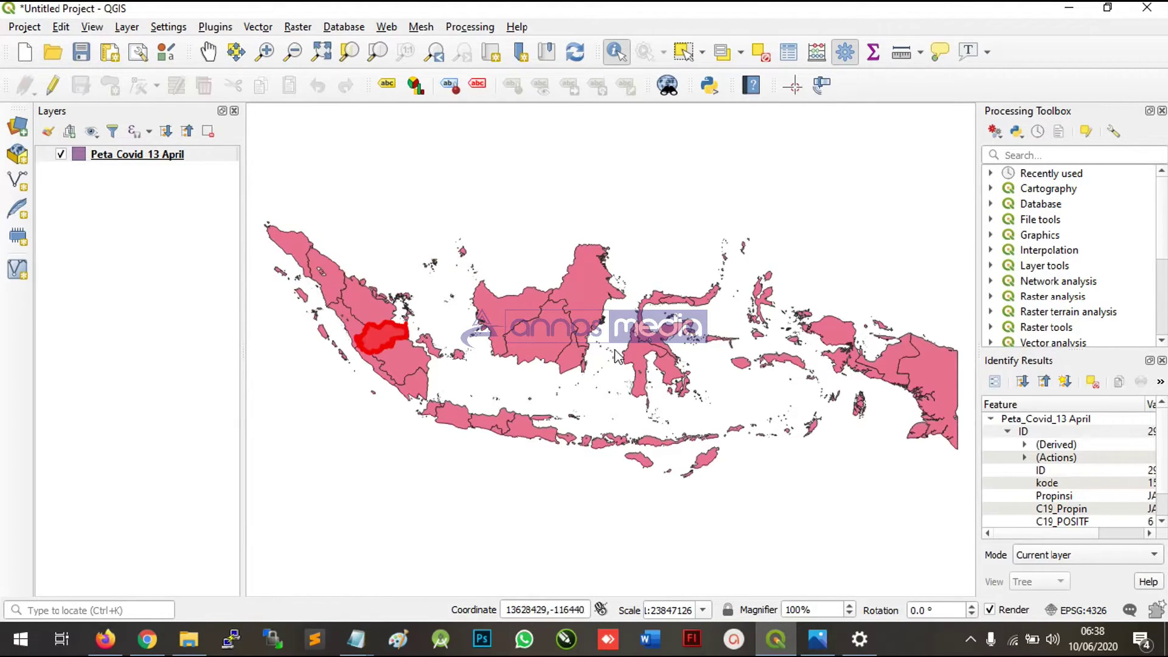
# - Open the attribute table of the Peta_Covid_13 April layer and widen the Propinsi column to show full province names
pyautogui.click(788, 53)
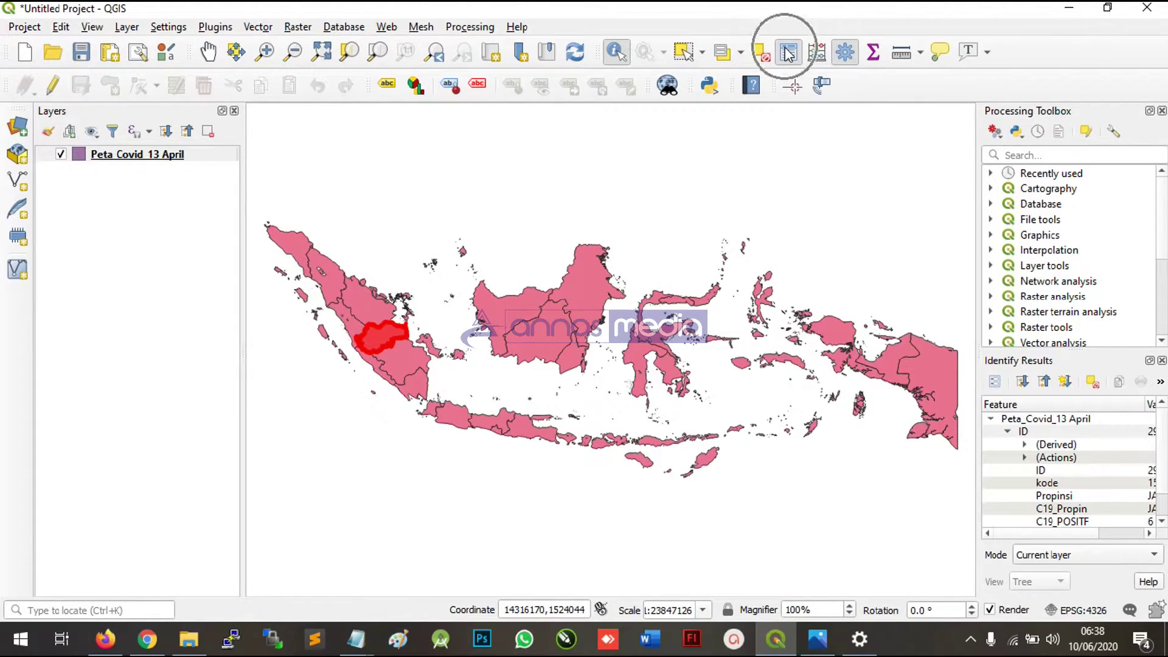
pyautogui.click(788, 53)
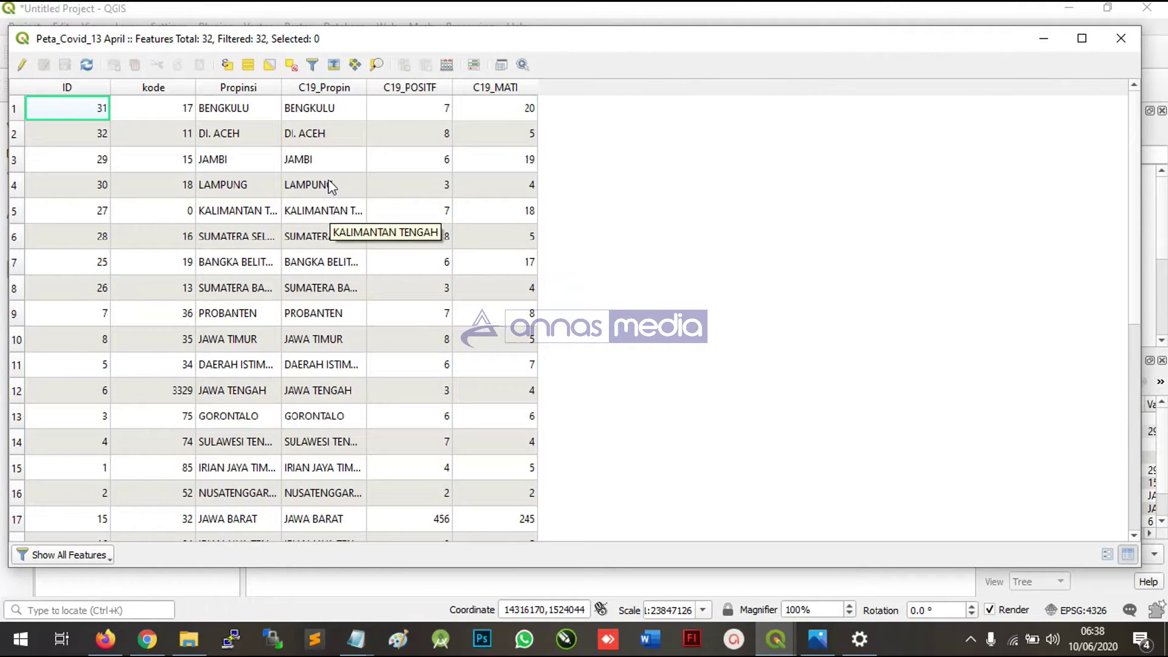
pyautogui.moveTo(280, 89); pyautogui.dragTo(418, 128)
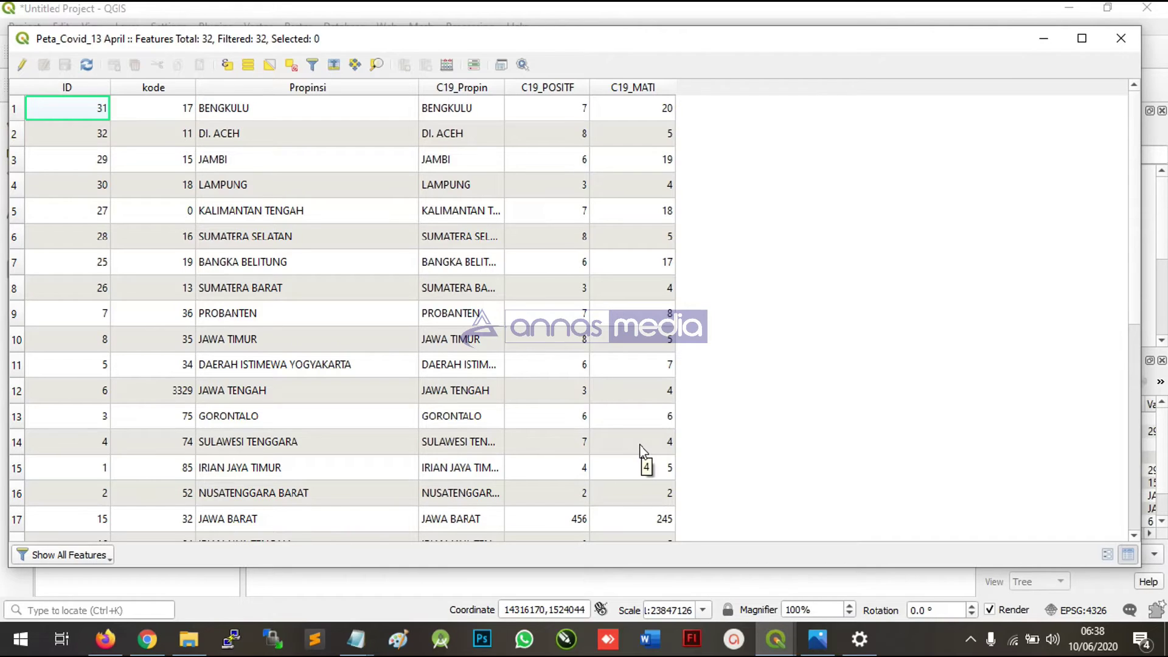
pyautogui.moveTo(579, 33)
pyautogui.mouseDown()
pyautogui.moveTo(592, 27)
pyautogui.moveTo(581, 26)
pyautogui.mouseUp()
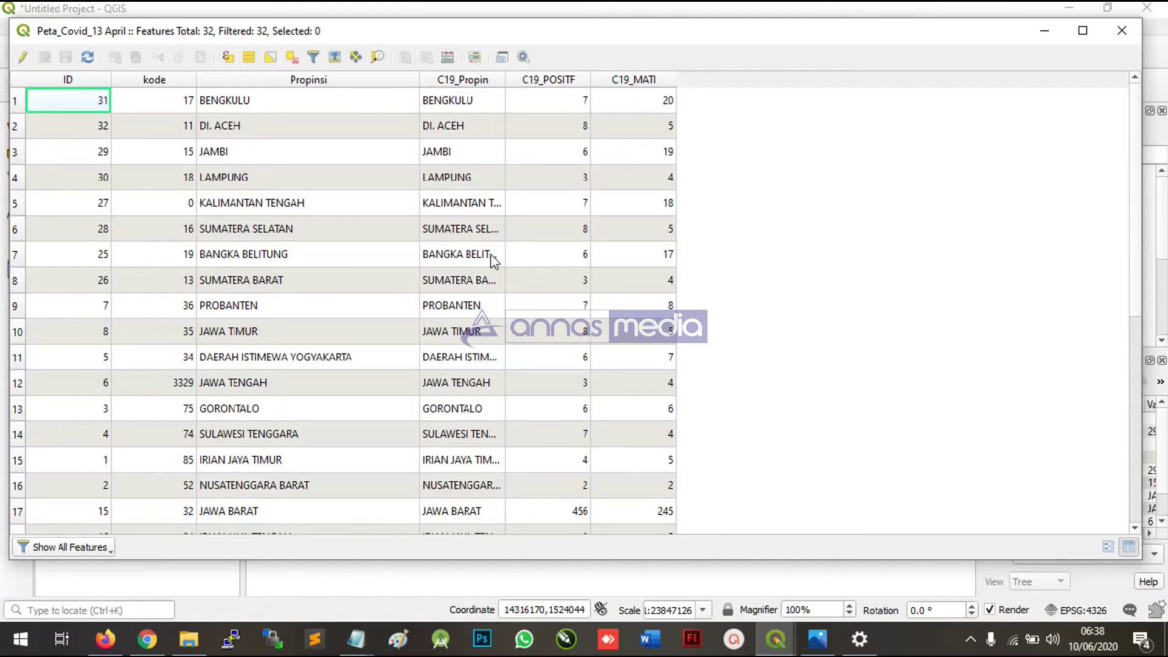
# - Examine the C19_POSITF and C19_MATI values of all provinces, and close the attribute table
pyautogui.scroll(-4, 503, 341)
pyautogui.scroll(4, 505, 357)
pyautogui.scroll(-1, 625, 287)
pyautogui.scroll(1, 621, 282)
pyautogui.scroll(-5, 584, 237)
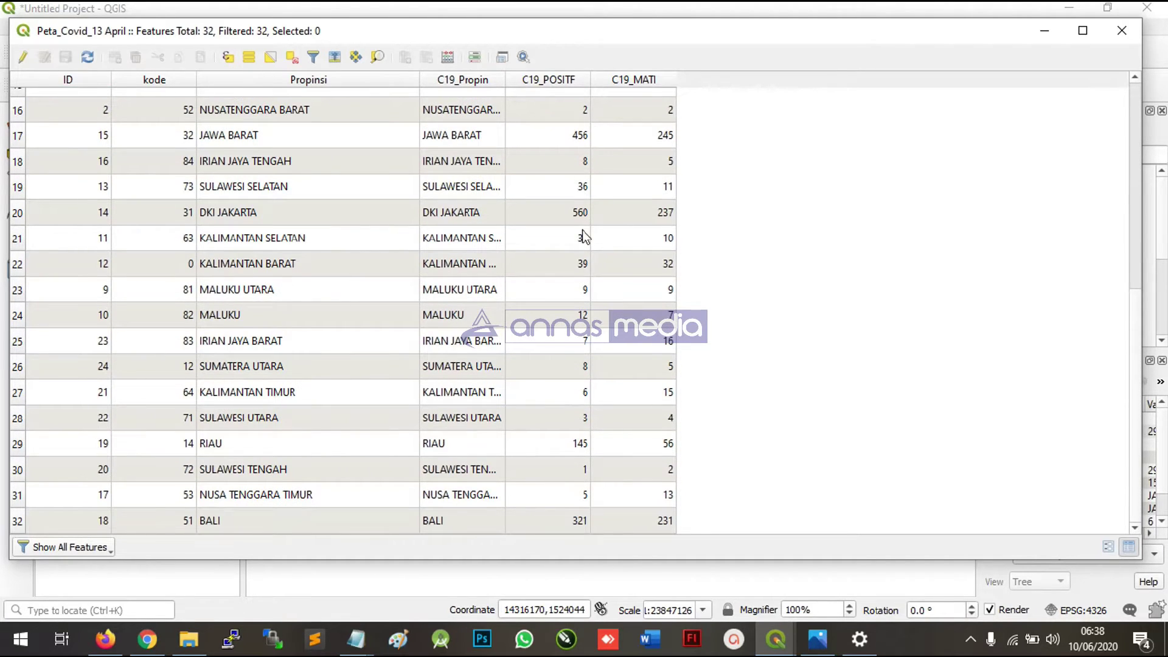
pyautogui.scroll(5, 581, 238)
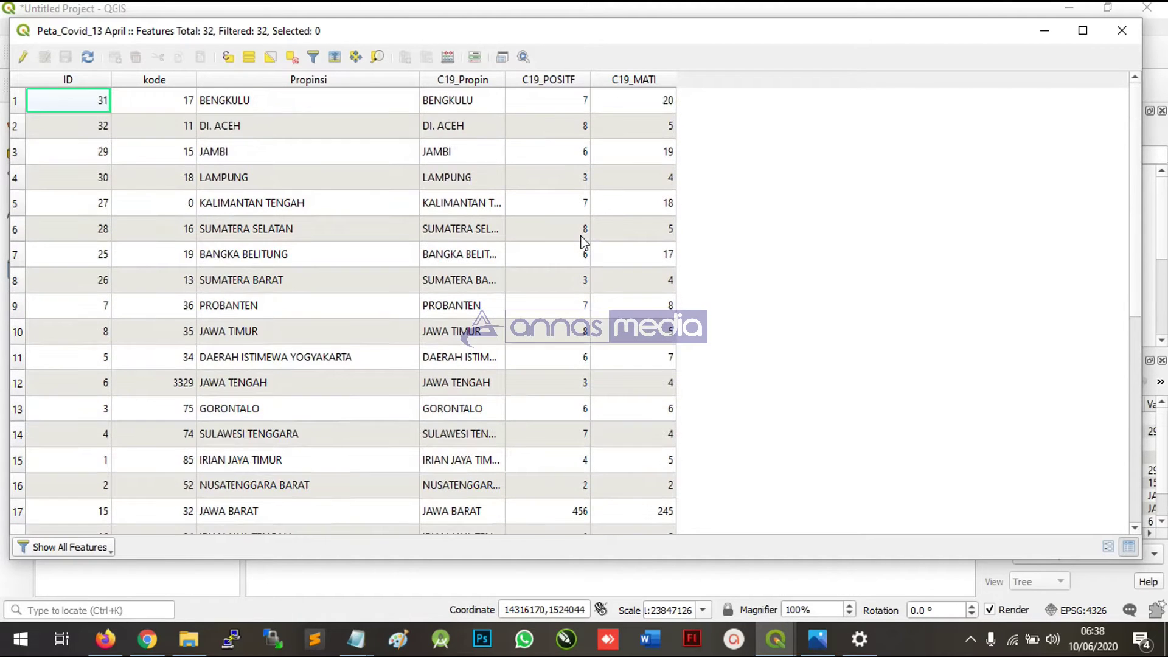
pyautogui.scroll(-3, 581, 239)
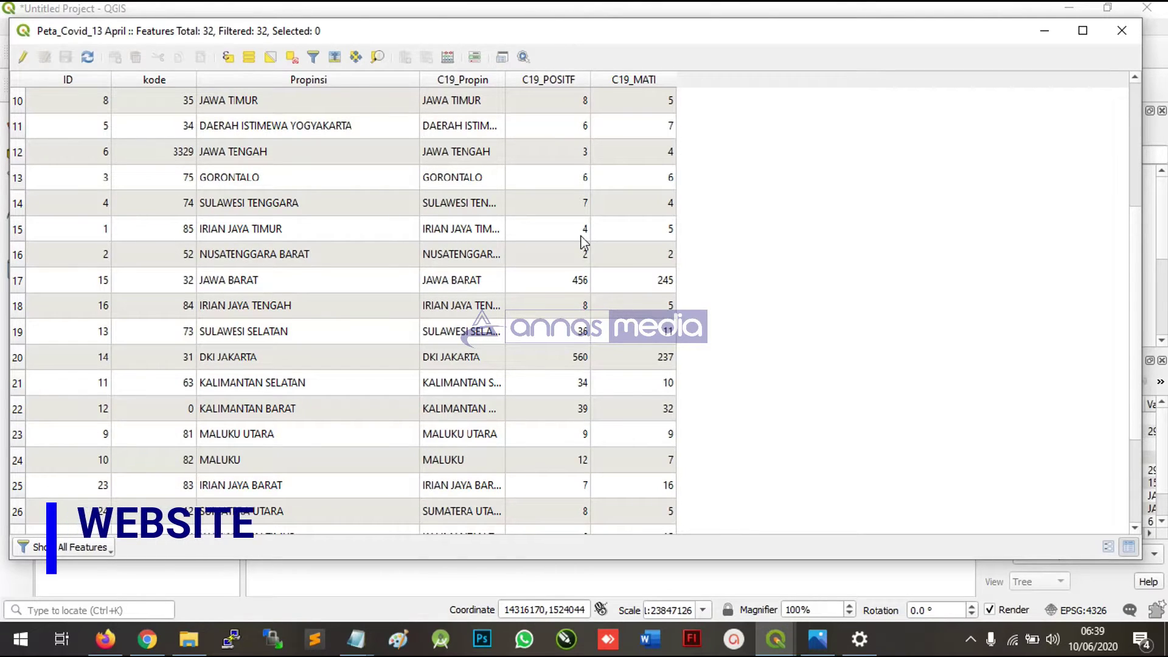
pyautogui.scroll(2, 583, 242)
pyautogui.scroll(1, 583, 242)
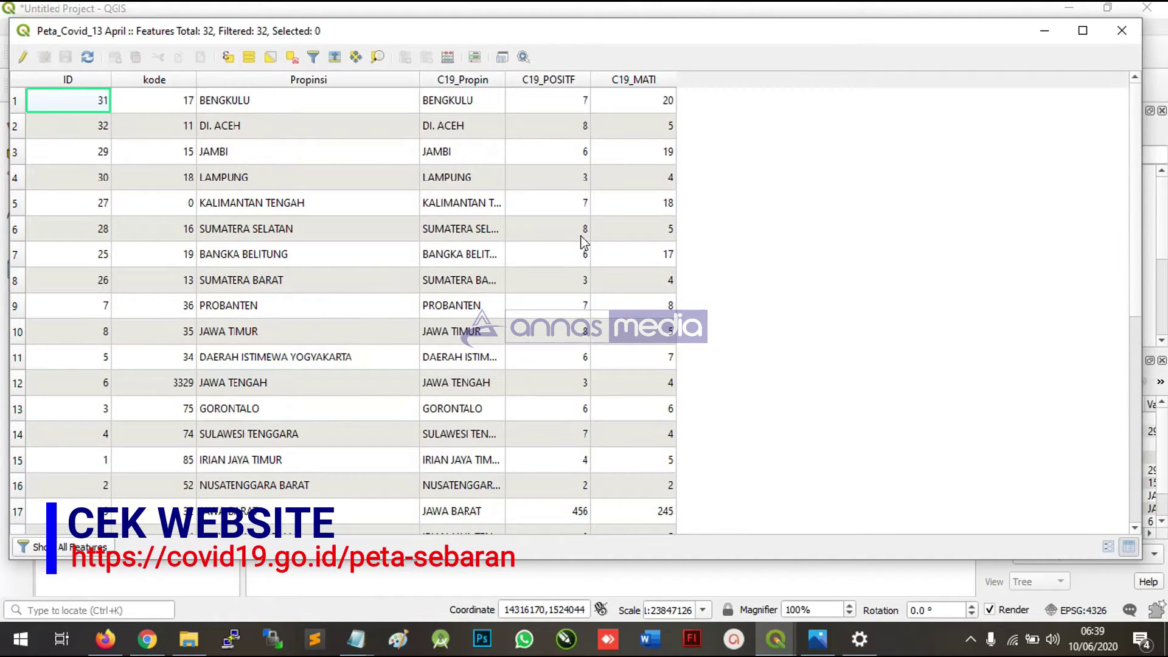
pyautogui.scroll(-5, 583, 256)
pyautogui.scroll(4, 584, 261)
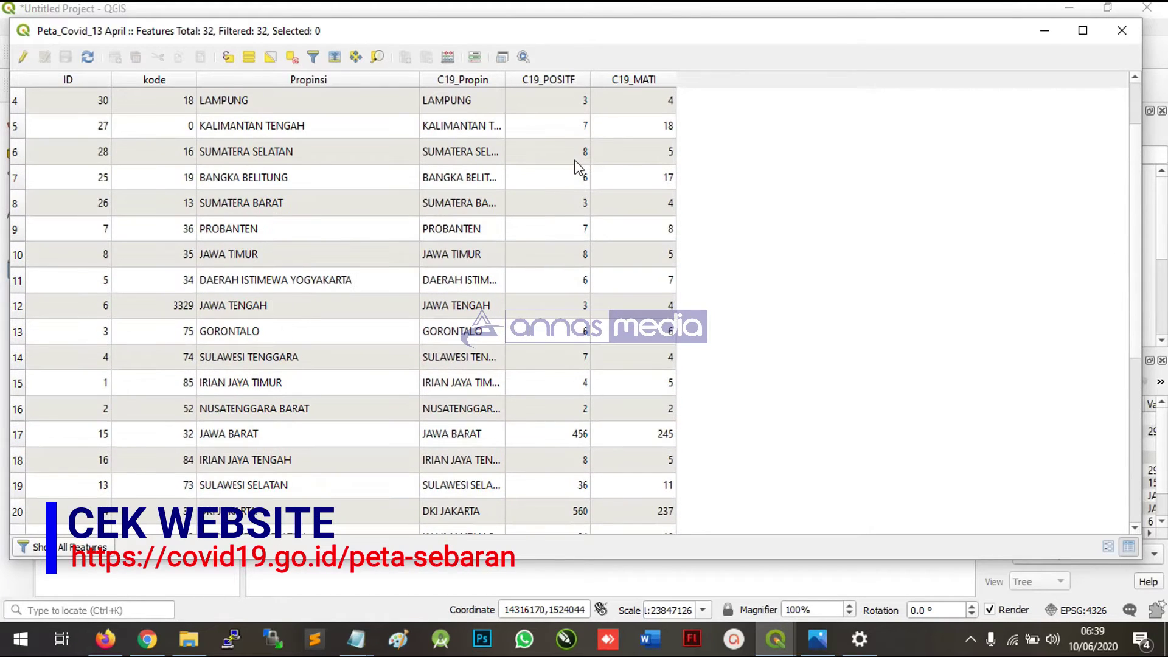
pyautogui.click(1122, 31)
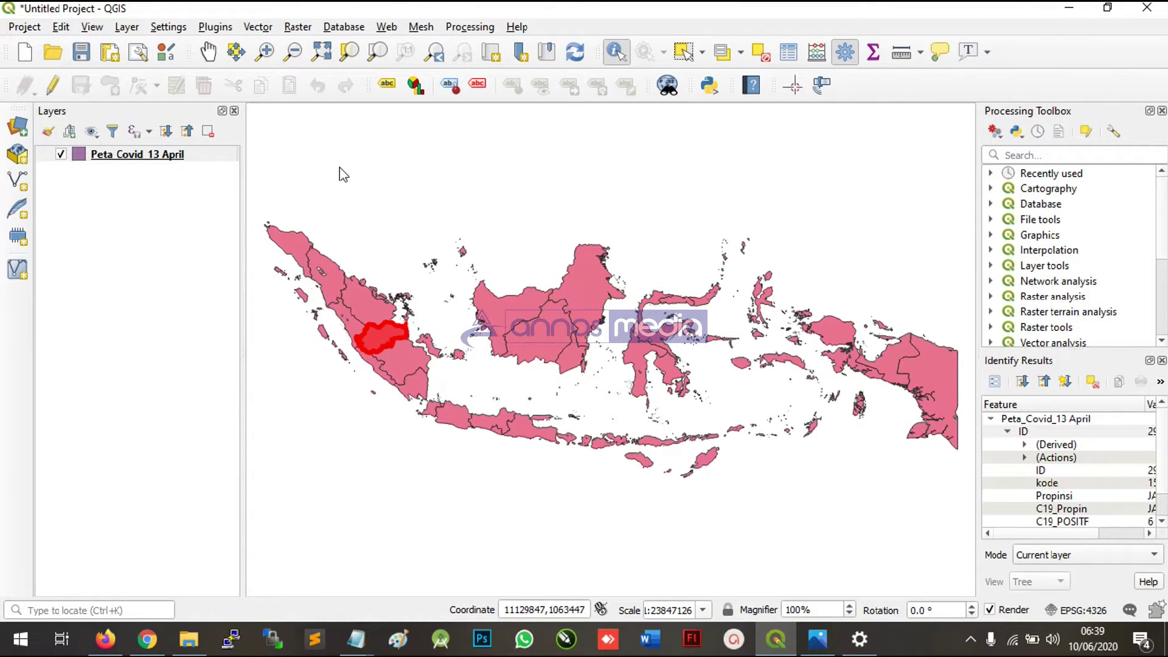
# - Open the symbology properties of the Peta_Covid_13 April layer
pyautogui.click(223, 157)
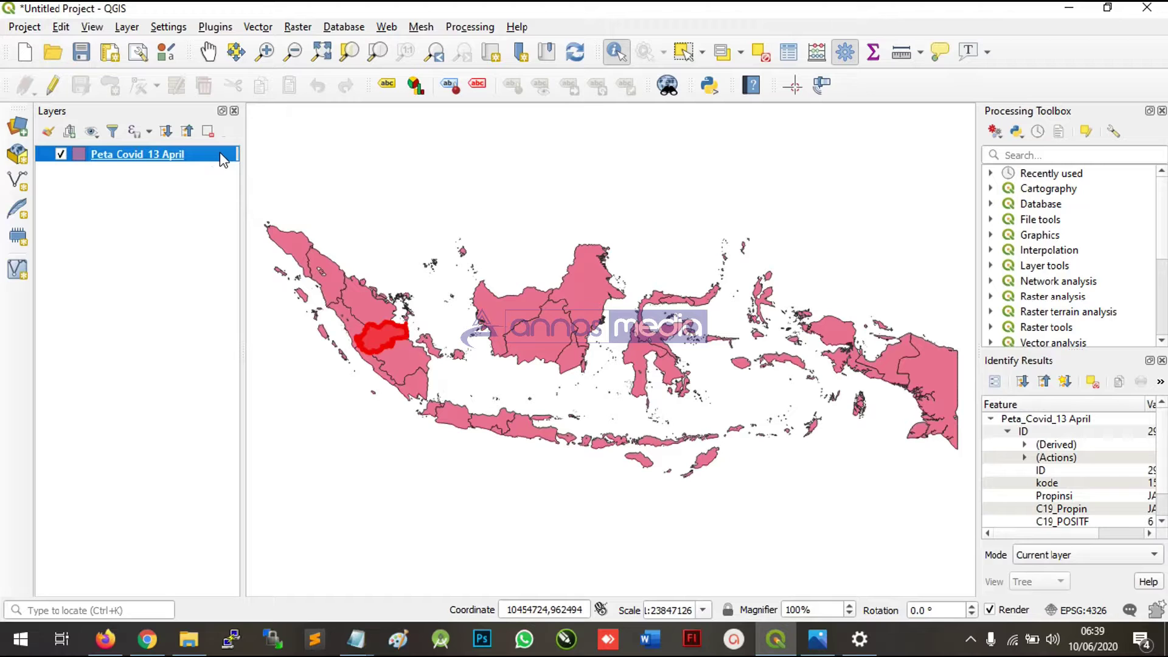
pyautogui.rightClick(223, 157)
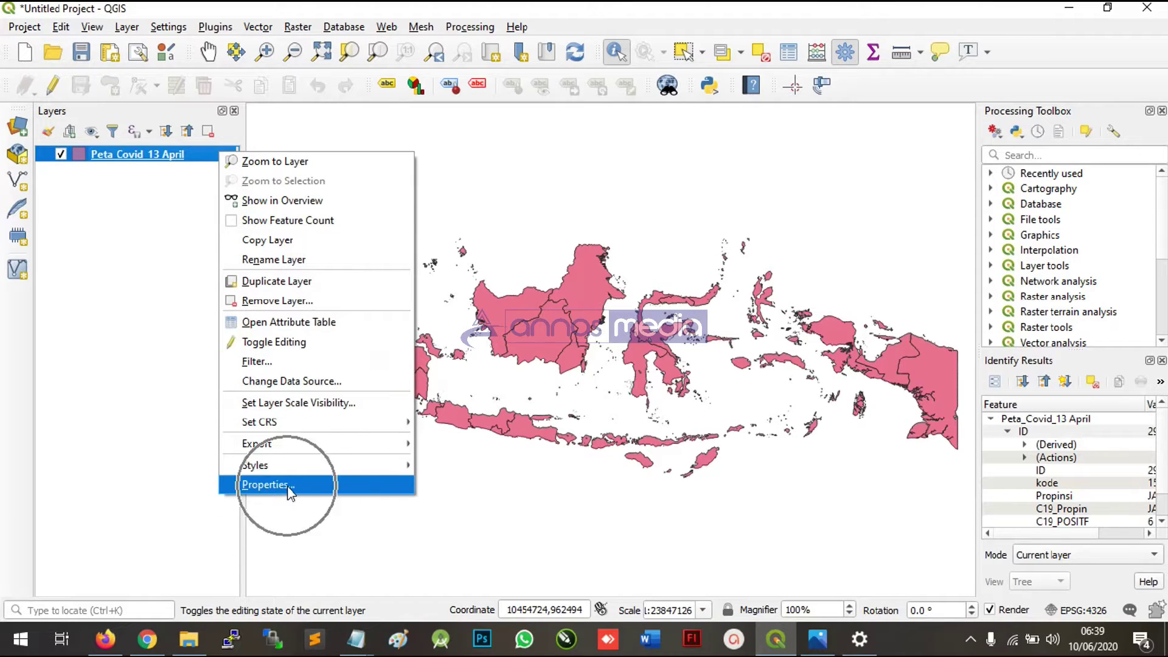
pyautogui.click(288, 485)
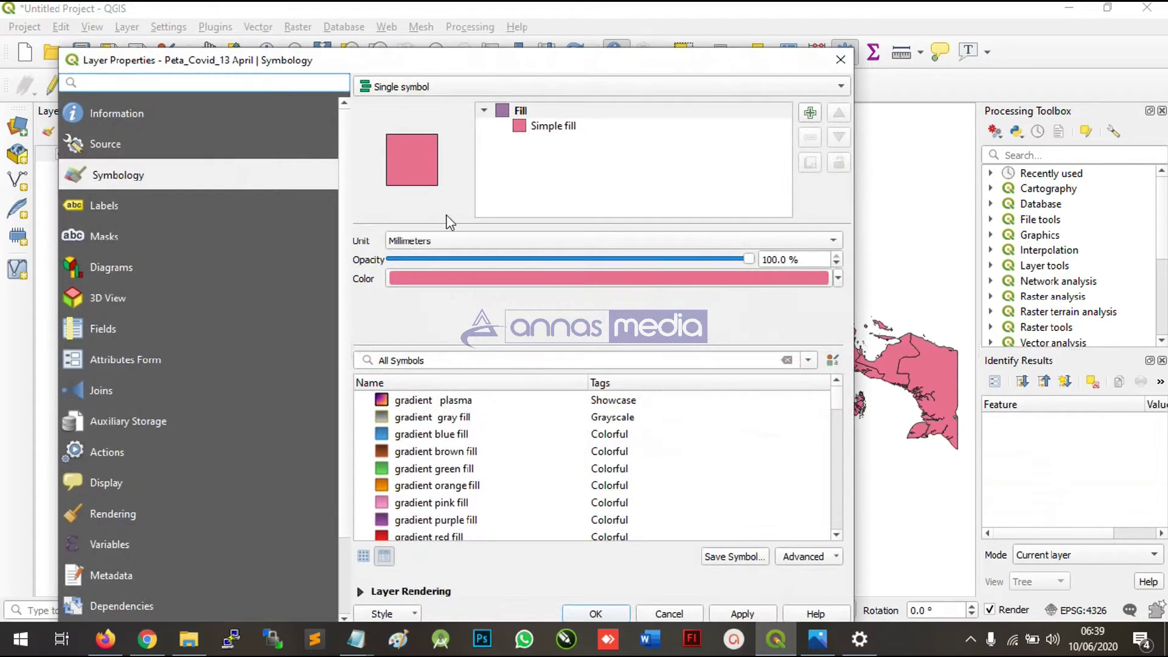
pyautogui.moveTo(452, 67); pyautogui.dragTo(481, 29)
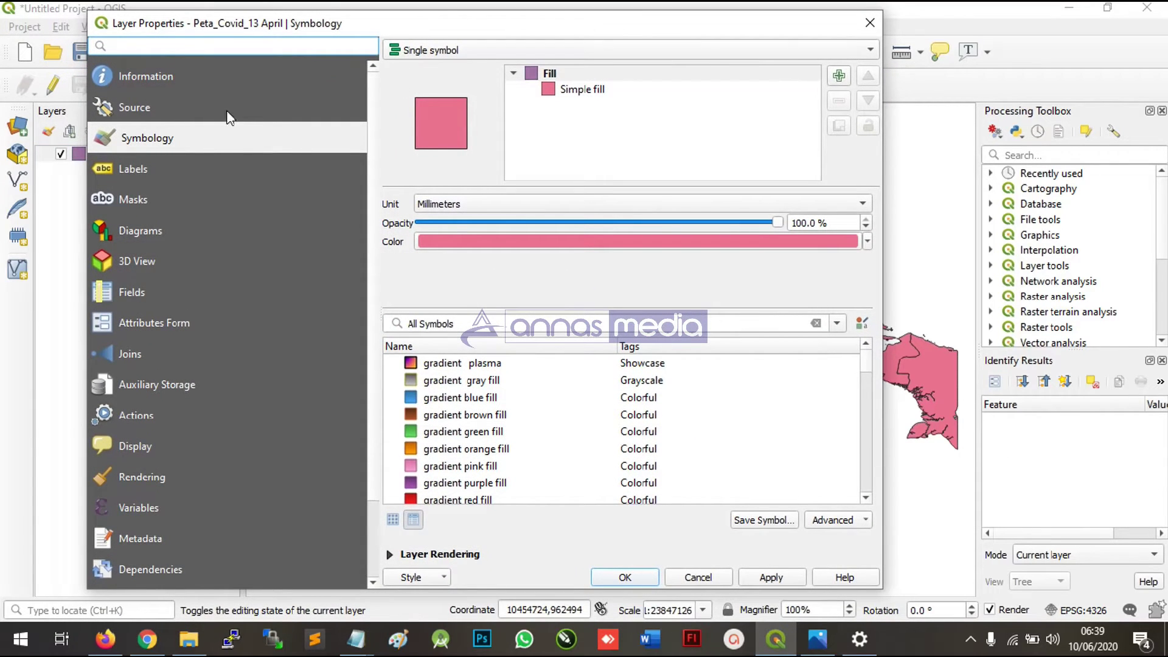
pyautogui.click(149, 138)
pyautogui.click(151, 140)
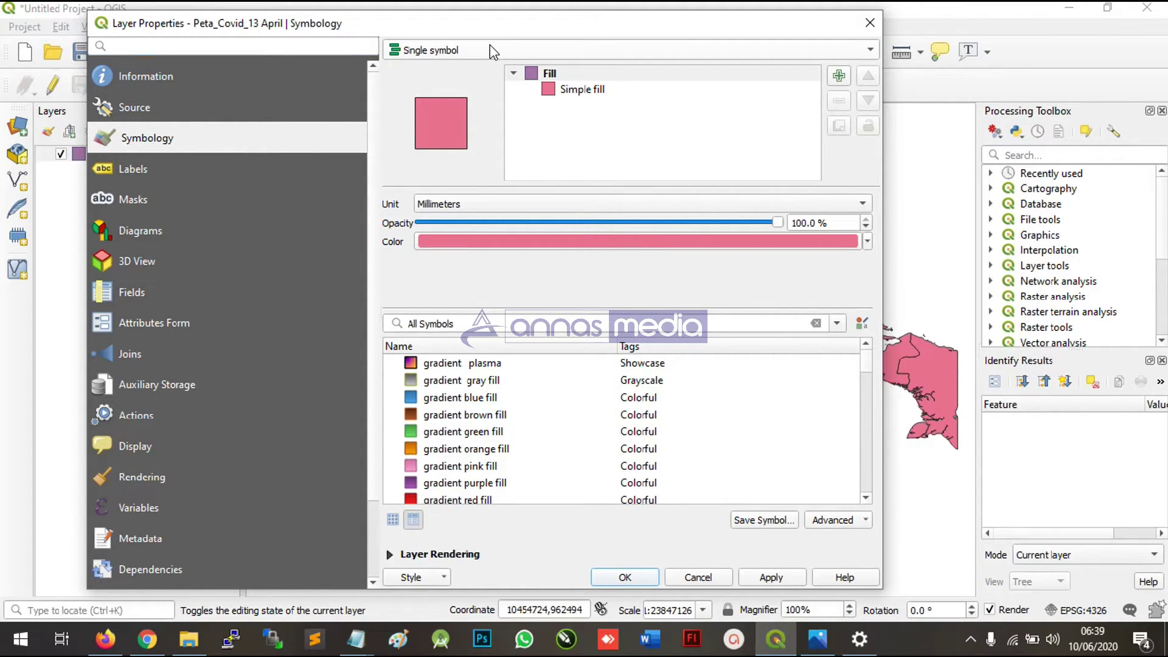
# - Set the layer's symbology to Graduated, with C19_POSITF as the classified value
pyautogui.press('ctrl')
pyautogui.press('ctrl')
pyautogui.press('ctrl')
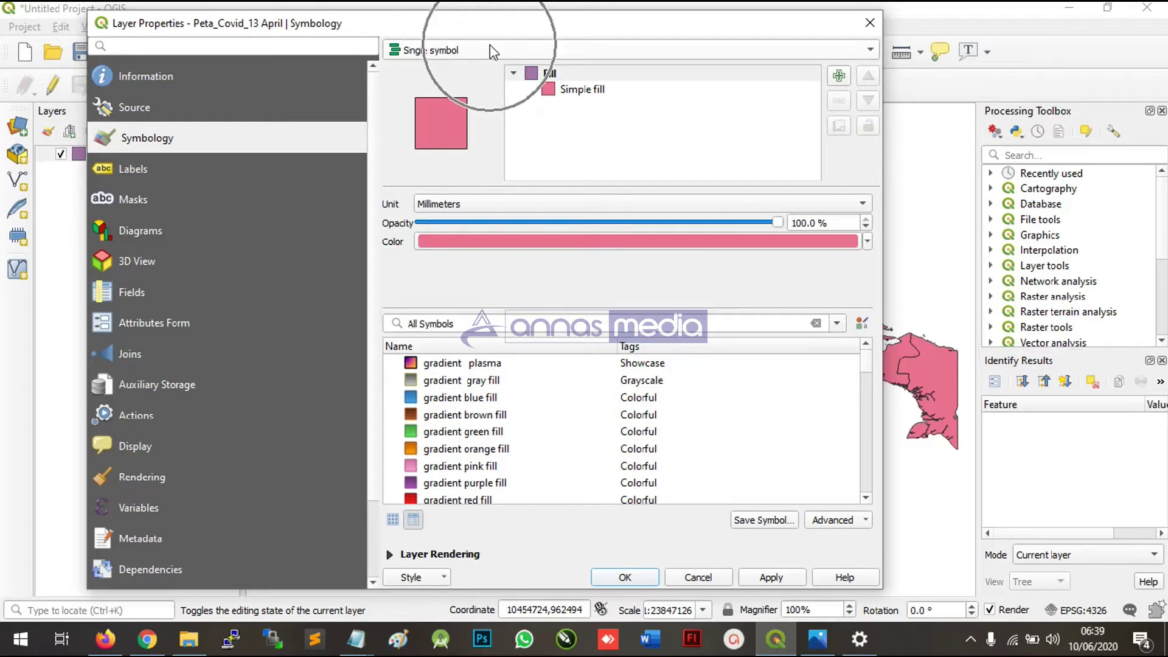
pyautogui.click(491, 45)
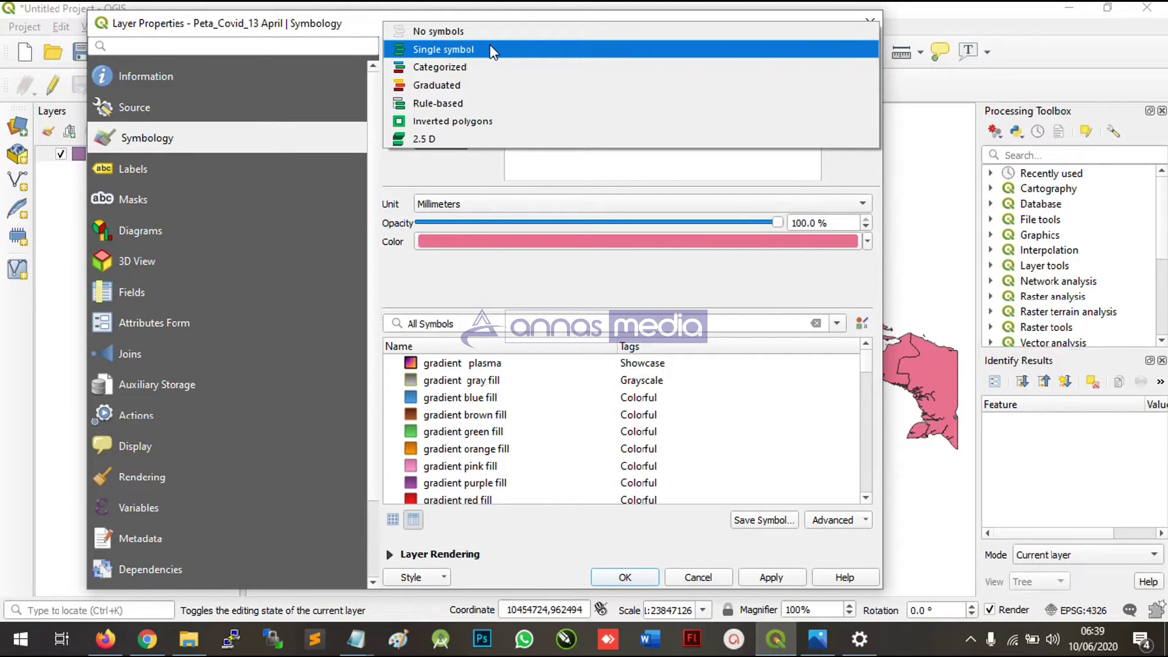
pyautogui.press('ctrl')
pyautogui.press('ctrl')
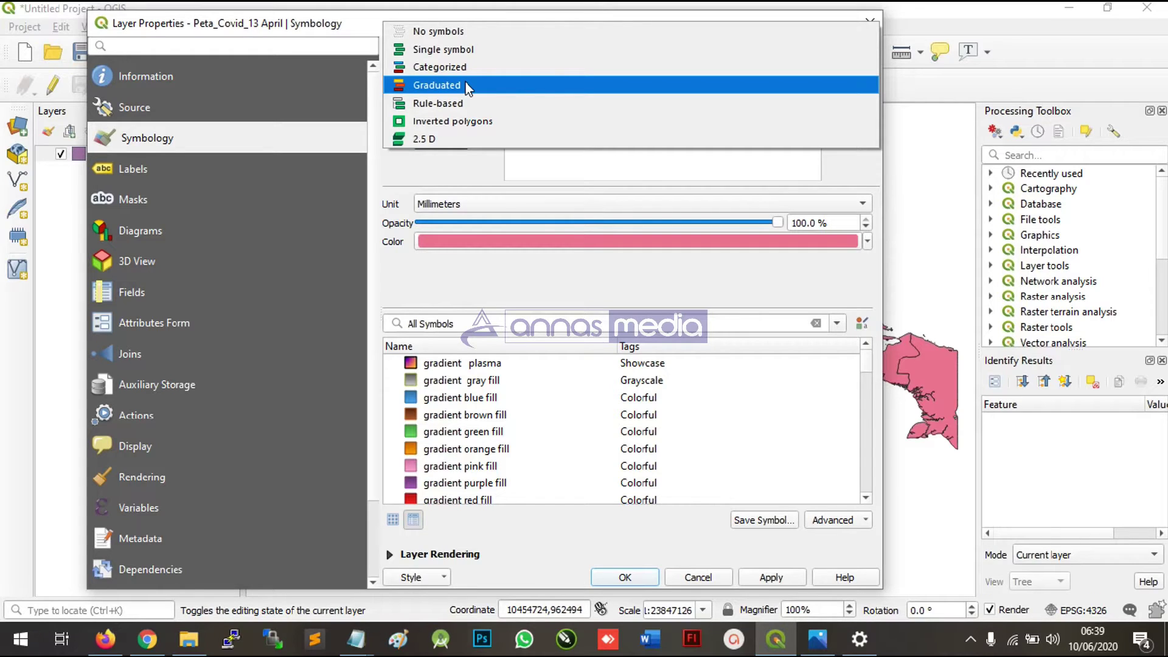
pyautogui.click(466, 86)
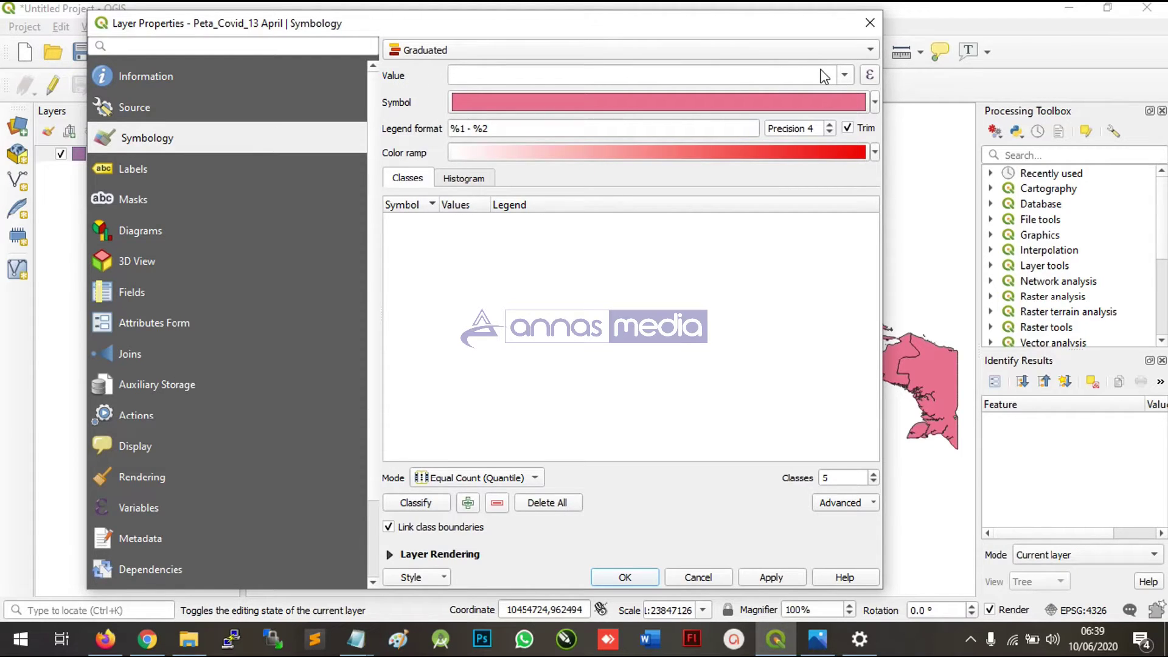
pyautogui.click(843, 76)
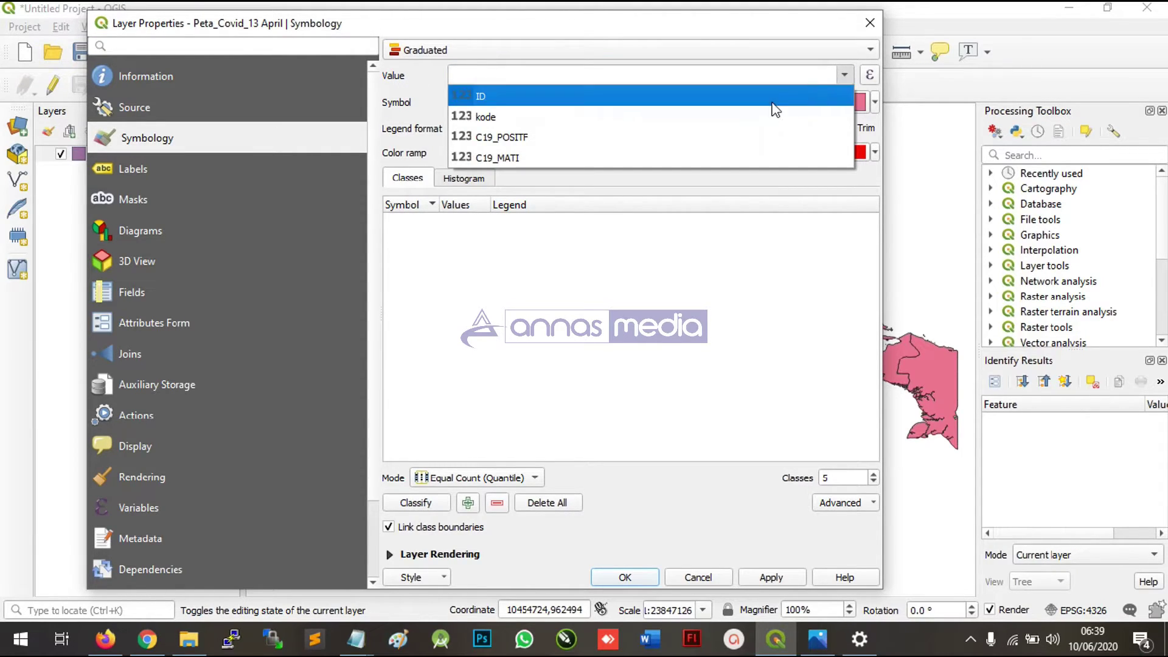
pyautogui.click(706, 136)
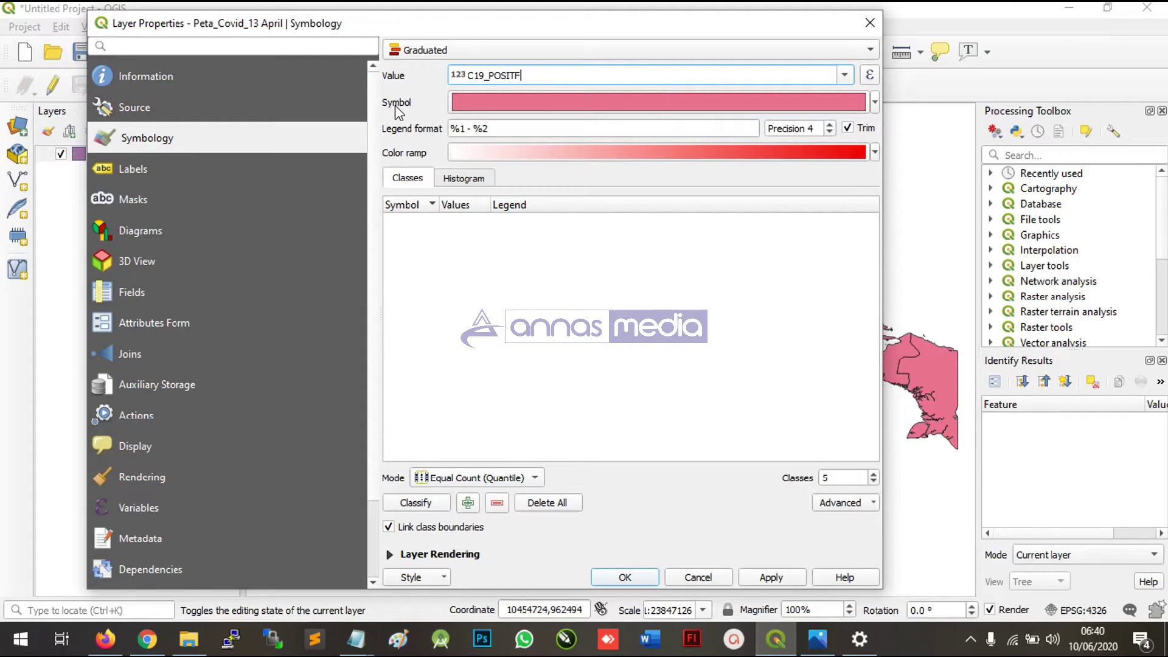
# - Change the graduated symbol's fill colour to orange
pyautogui.click(874, 102)
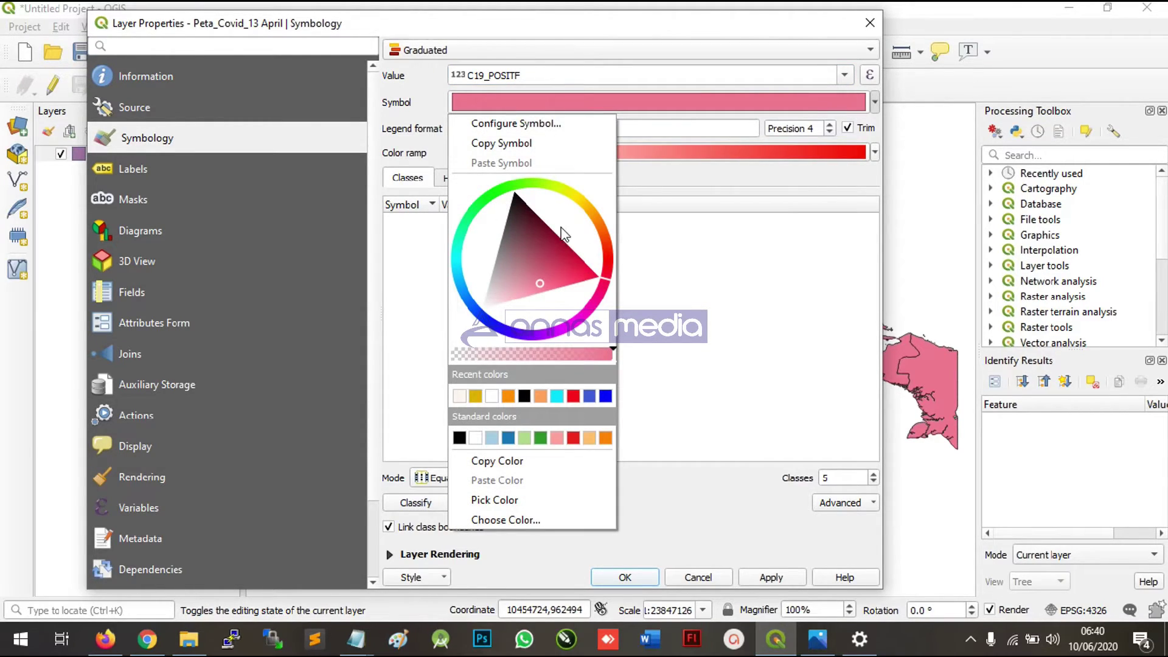
pyautogui.click(585, 202)
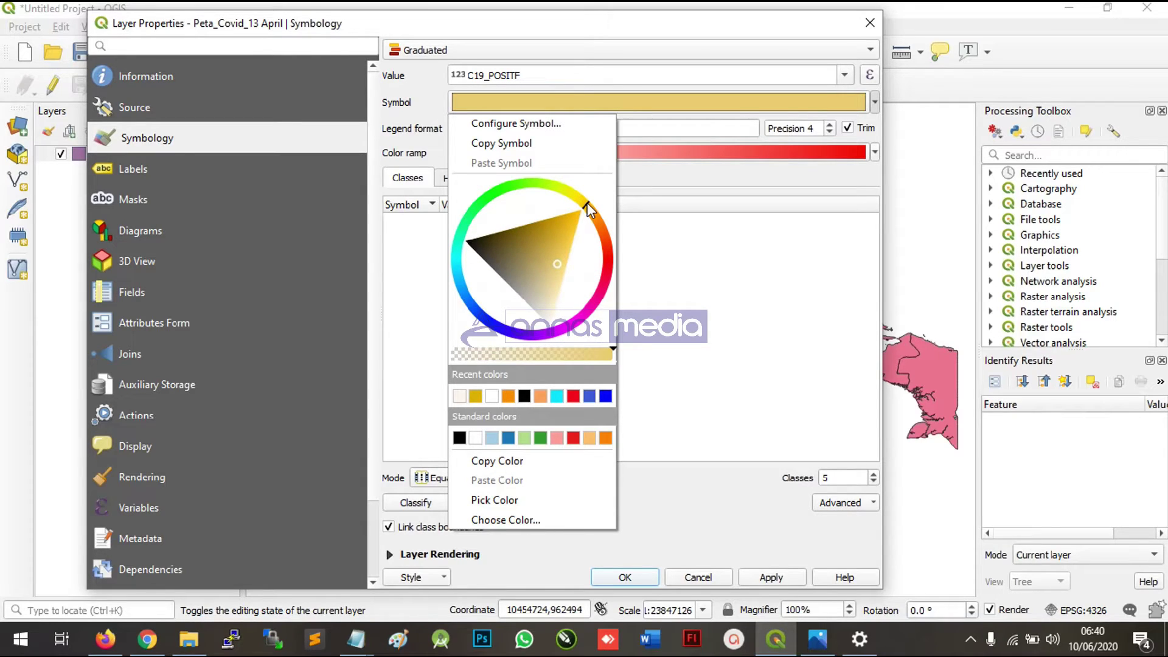
pyautogui.moveTo(586, 203); pyautogui.dragTo(597, 223)
pyautogui.click(558, 247)
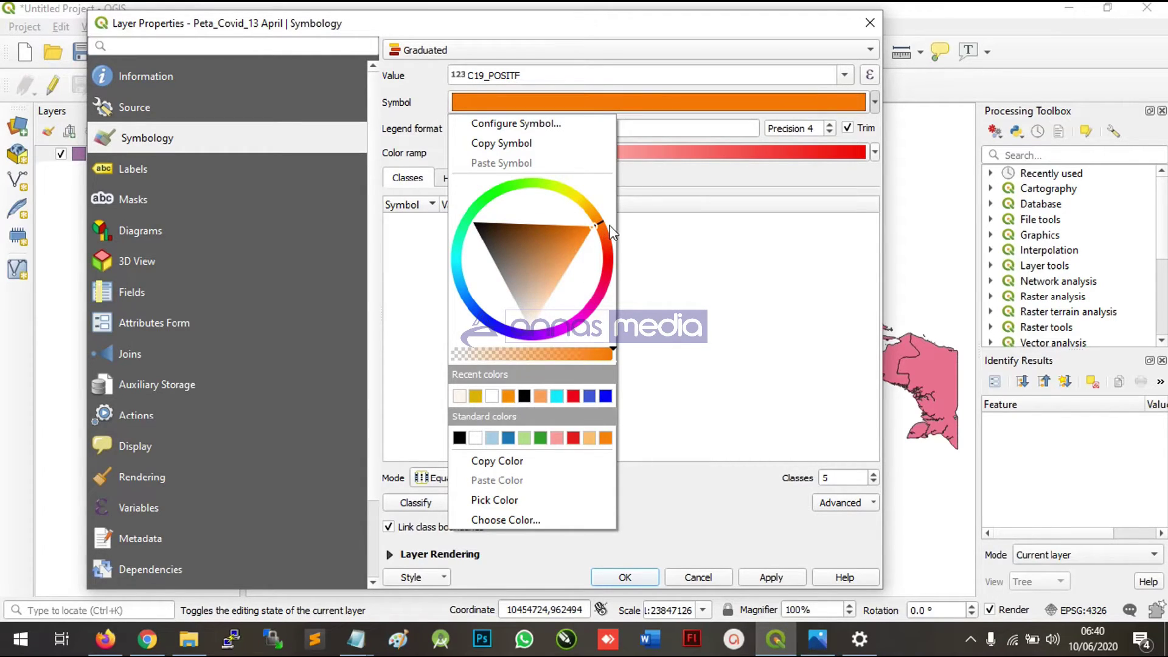
pyautogui.click(670, 214)
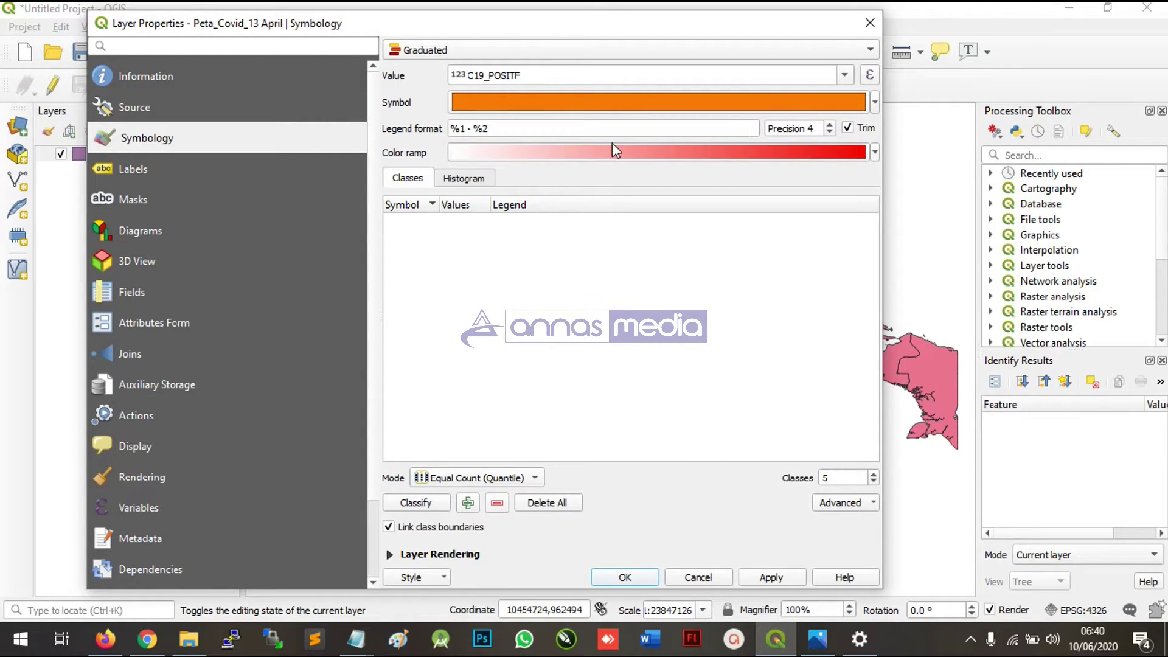
# - Apply the Oranges color ramp to the graduated symbology, leaving the legend format as it is
pyautogui.moveTo(540, 130); pyautogui.dragTo(422, 131)
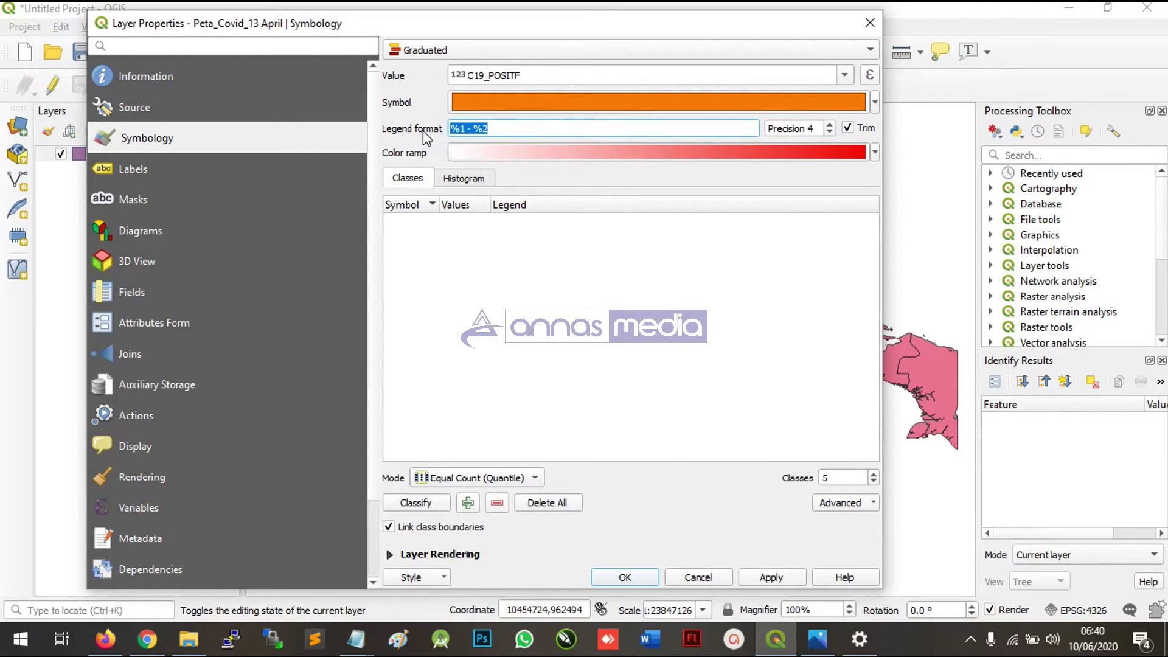
pyautogui.click(460, 236)
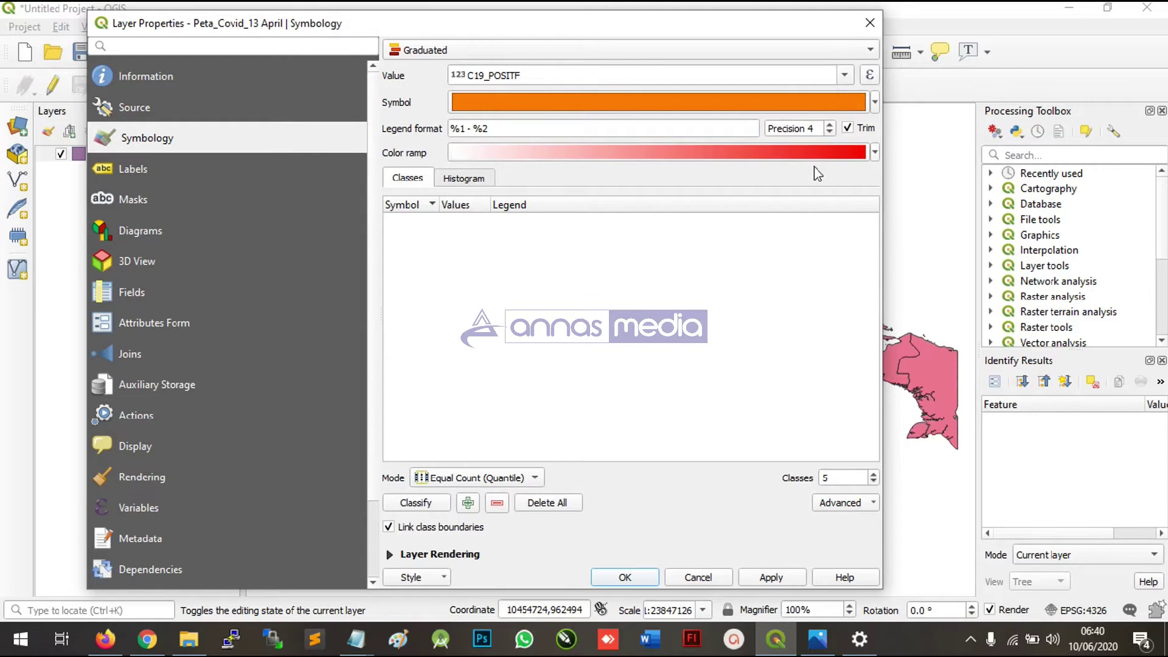
pyautogui.click(875, 152)
pyautogui.moveTo(540, 376)
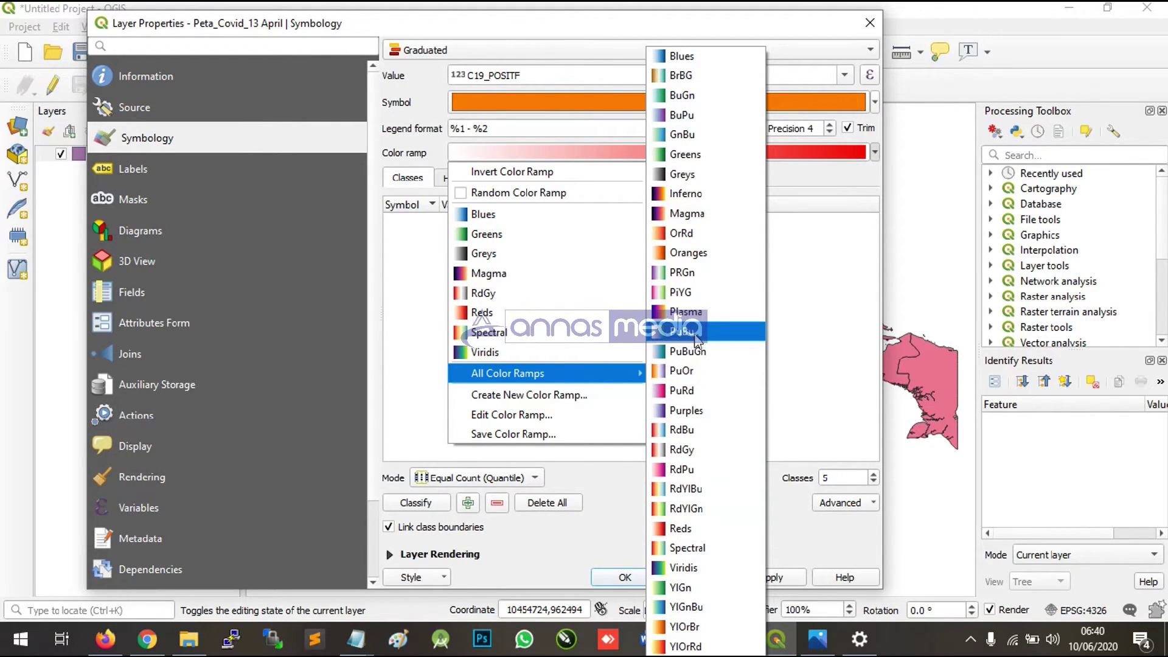
pyautogui.click(694, 260)
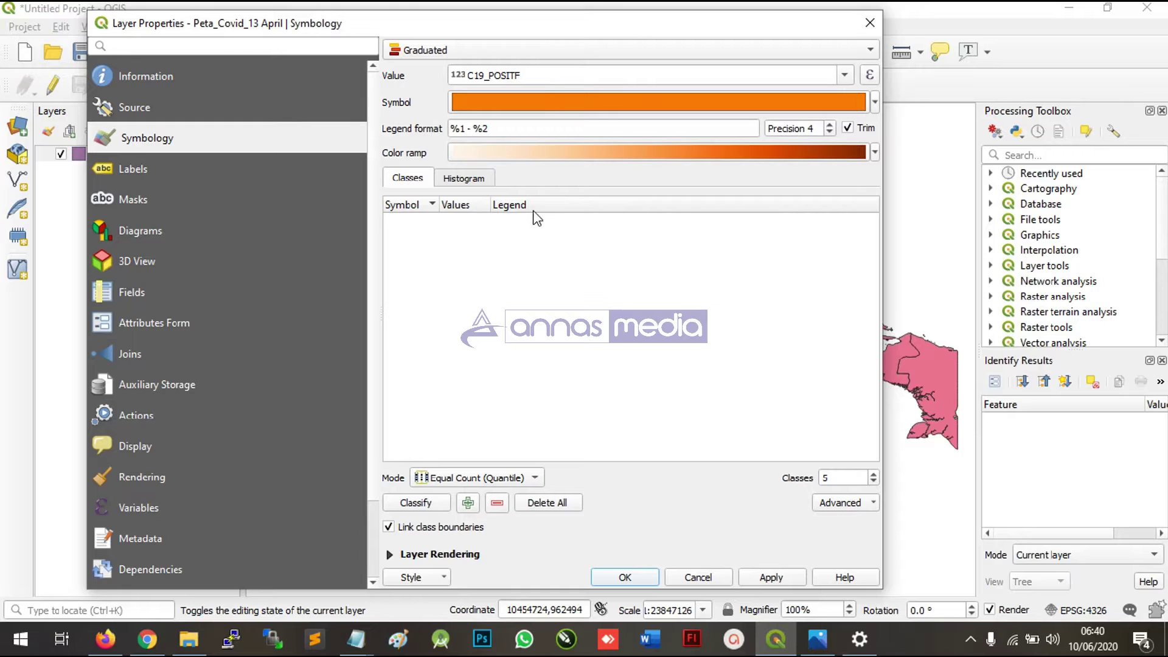
# - Classify C19_POSITF into 6 classes and widen the Symbol and Values columns of the class list
pyautogui.moveTo(626, 24); pyautogui.dragTo(631, 18)
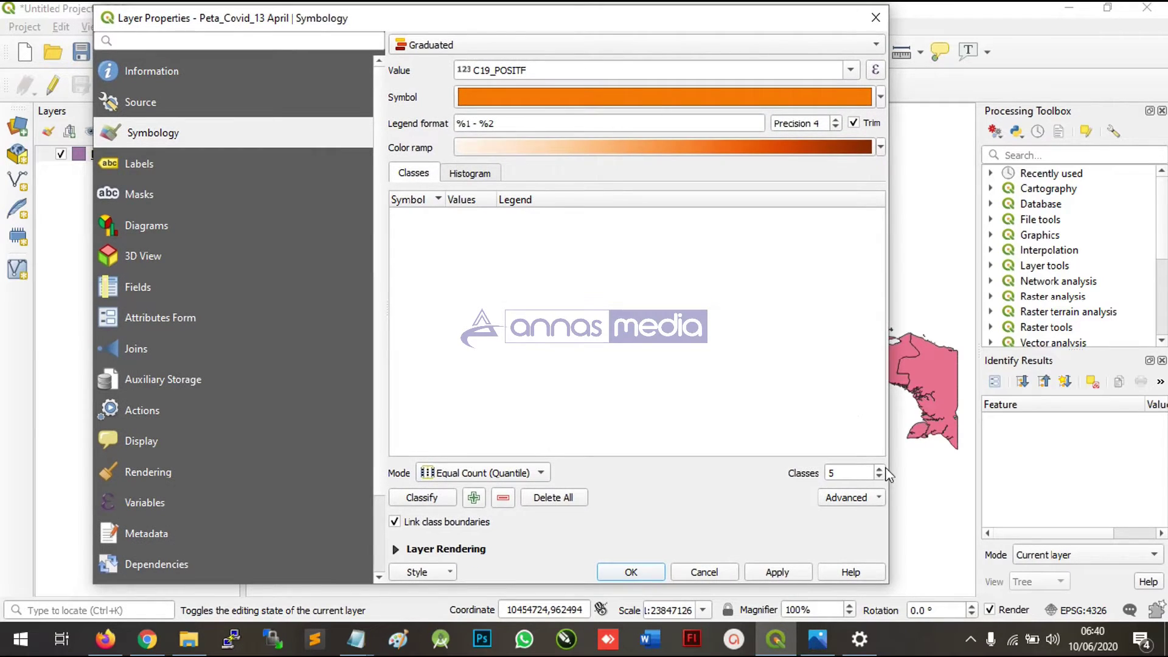
pyautogui.doubleClick(829, 474)
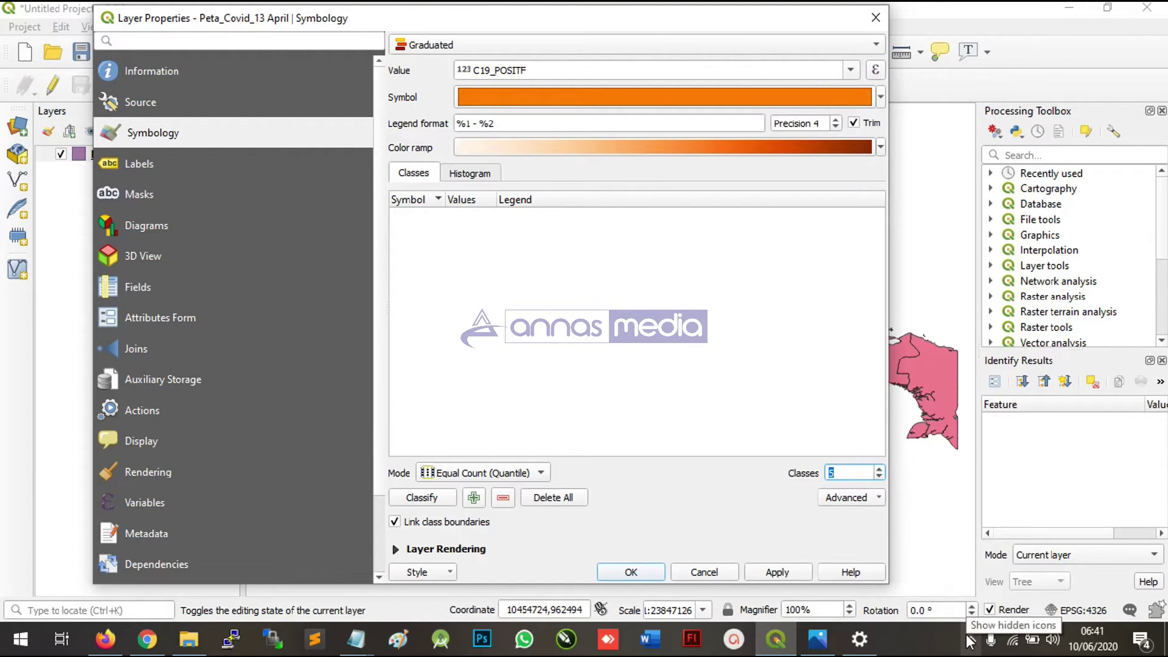
pyautogui.click(879, 469)
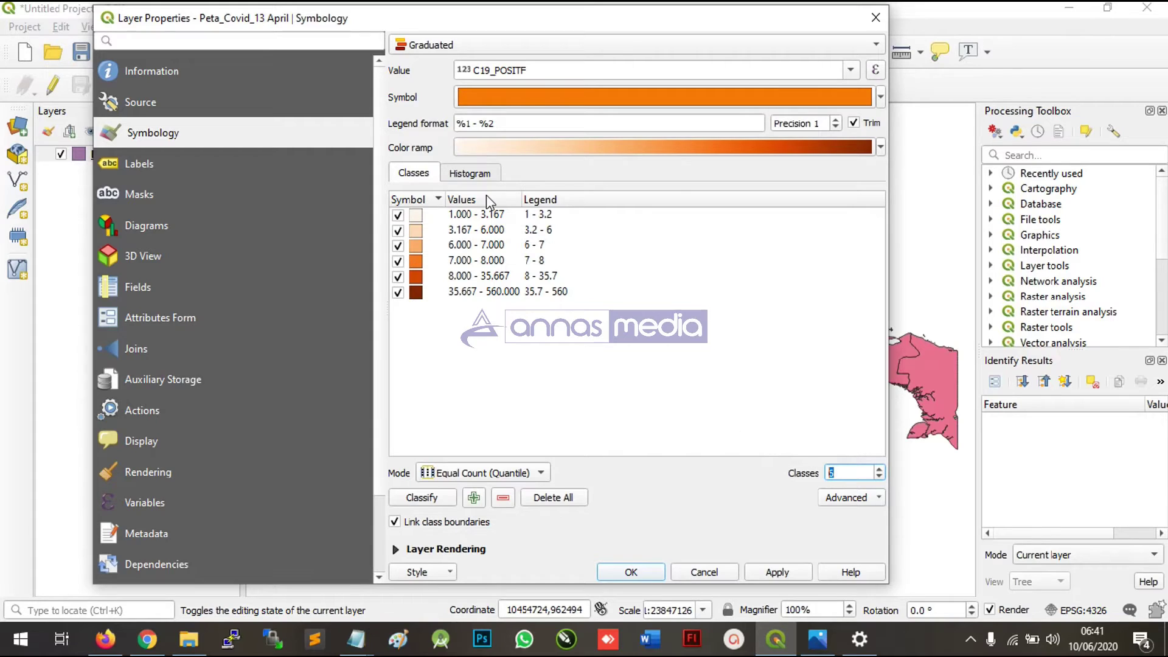
pyautogui.moveTo(521, 199); pyautogui.dragTo(631, 200)
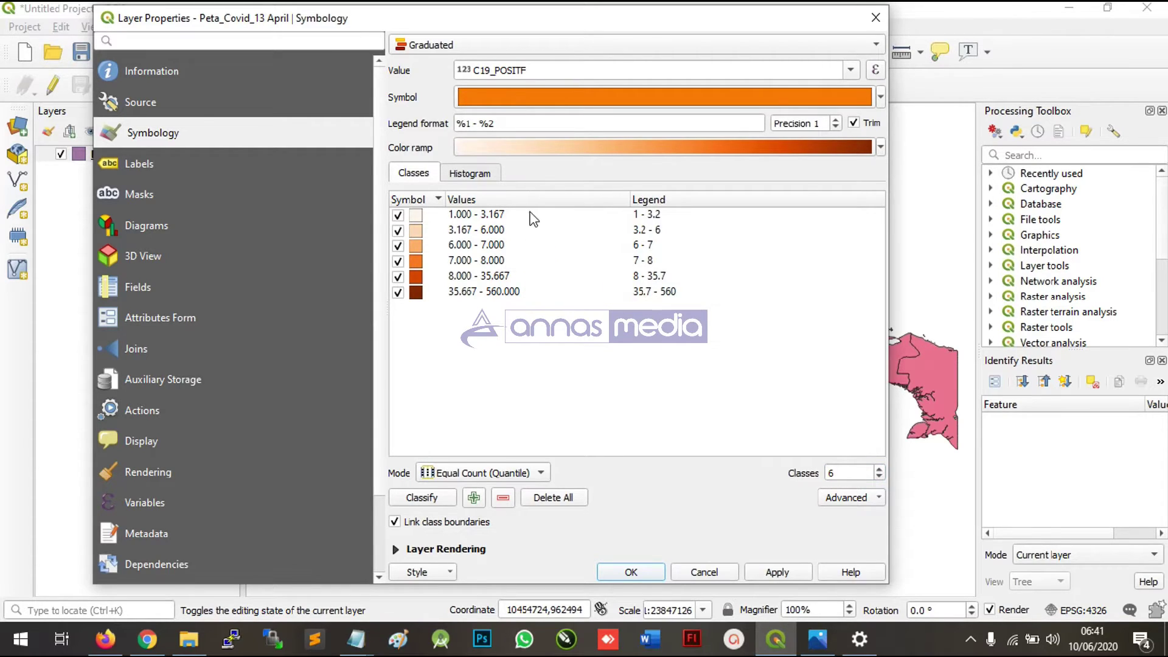
pyautogui.moveTo(447, 199); pyautogui.dragTo(469, 196)
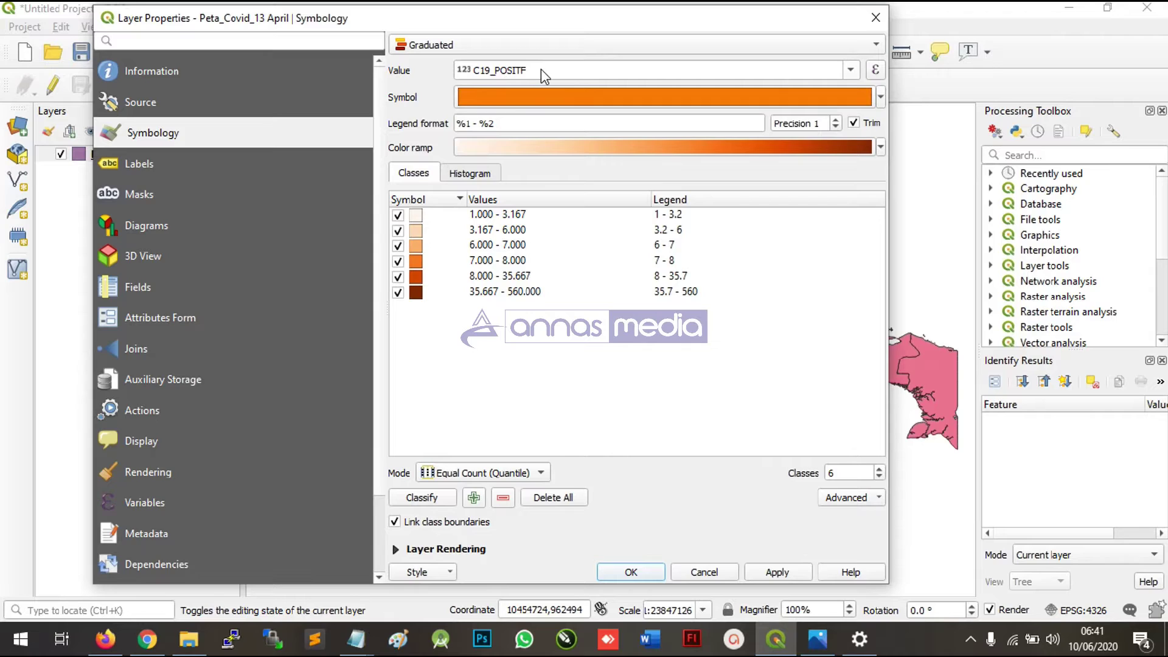
# - Set the bounds of the first class to a lower value of 0 and an upper value of 1
pyautogui.click(486, 219)
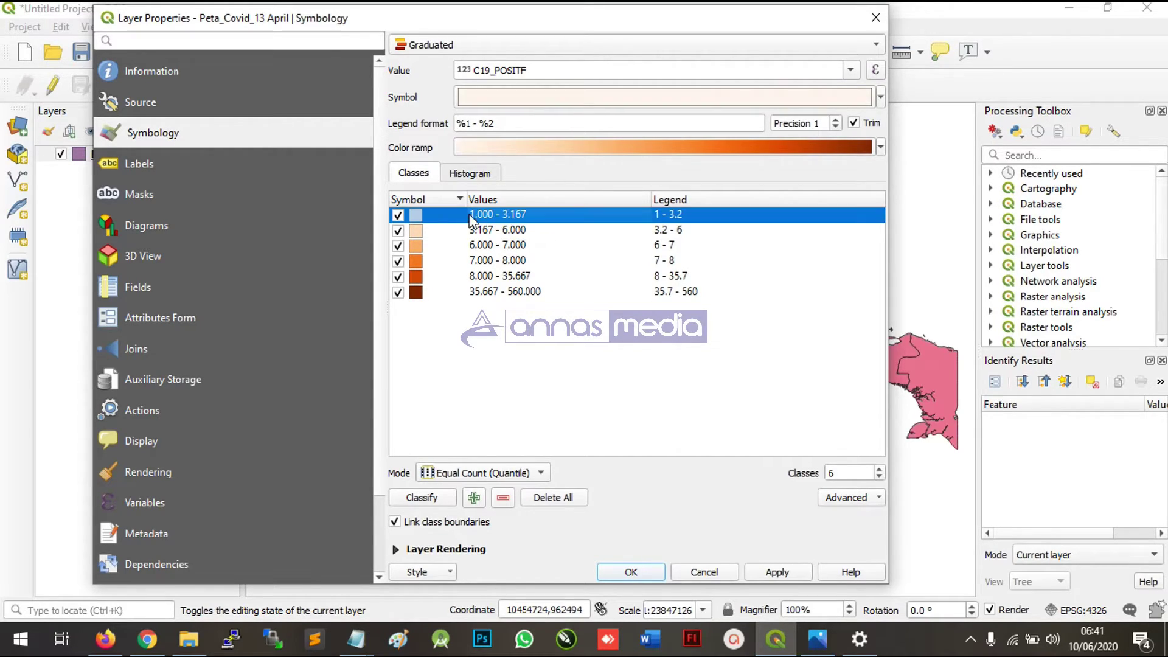
pyautogui.click(415, 216)
pyautogui.click(487, 218)
pyautogui.doubleClick(486, 218)
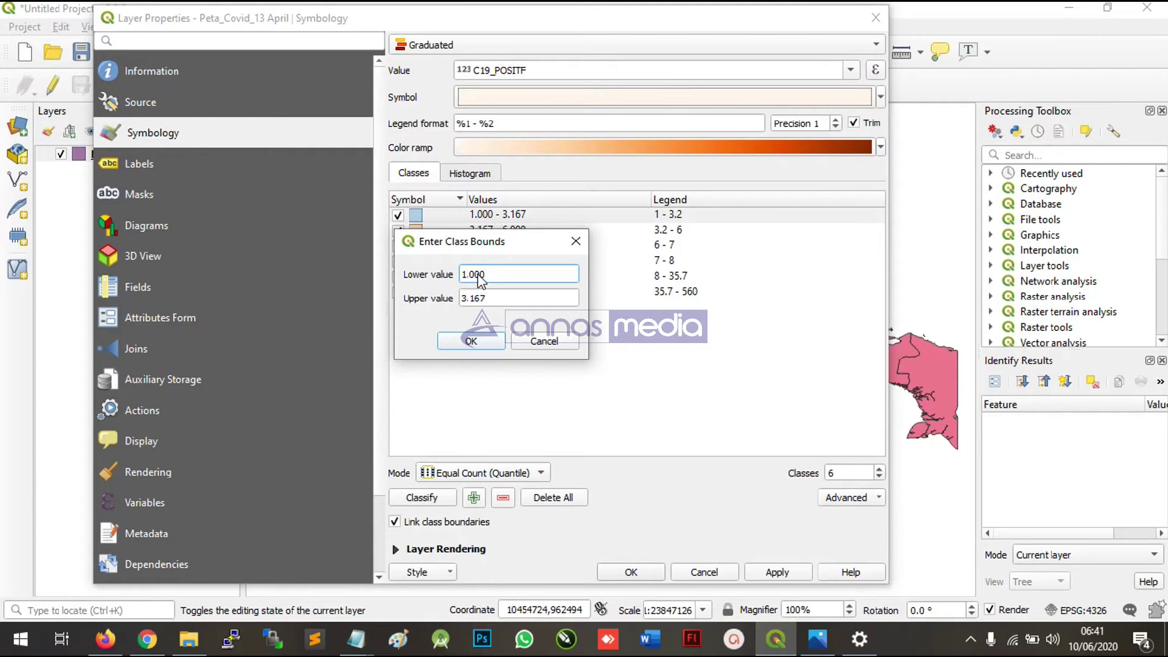
pyautogui.press('Tab')
pyautogui.hotkey('shift', 'Tab')
pyautogui.write('0')
pyautogui.moveTo(505, 301); pyautogui.dragTo(429, 301)
pyautogui.write('1')
pyautogui.click(469, 341)
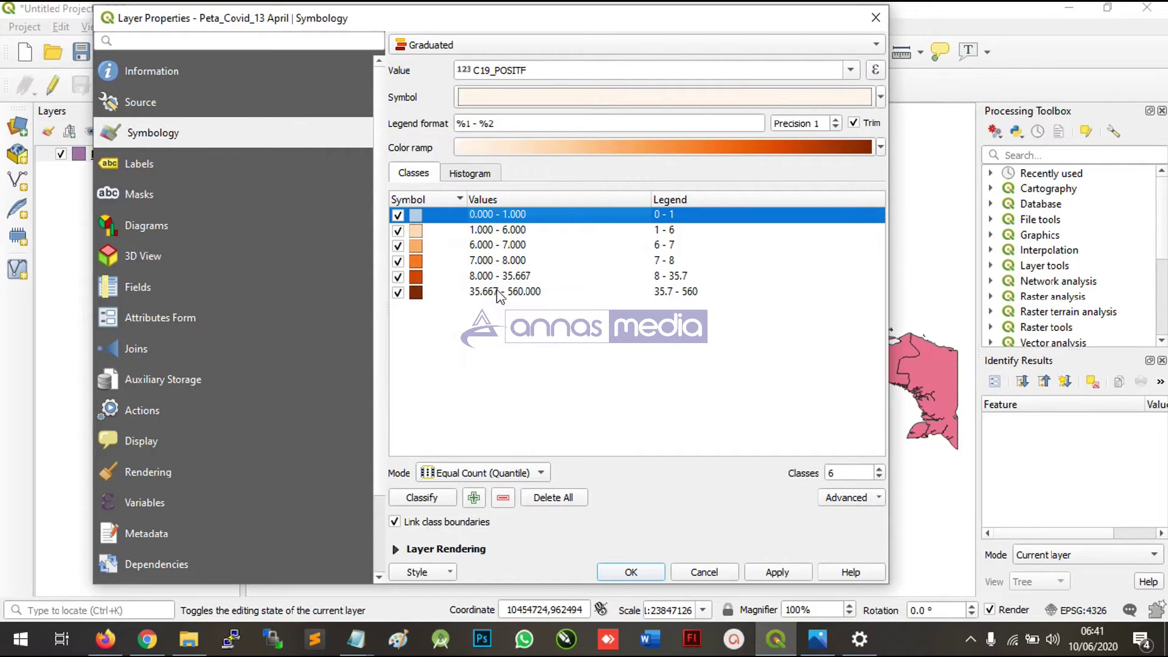
# - Set the upper value of the second class to 2
pyautogui.doubleClick(496, 232)
pyautogui.moveTo(487, 298); pyautogui.dragTo(447, 304)
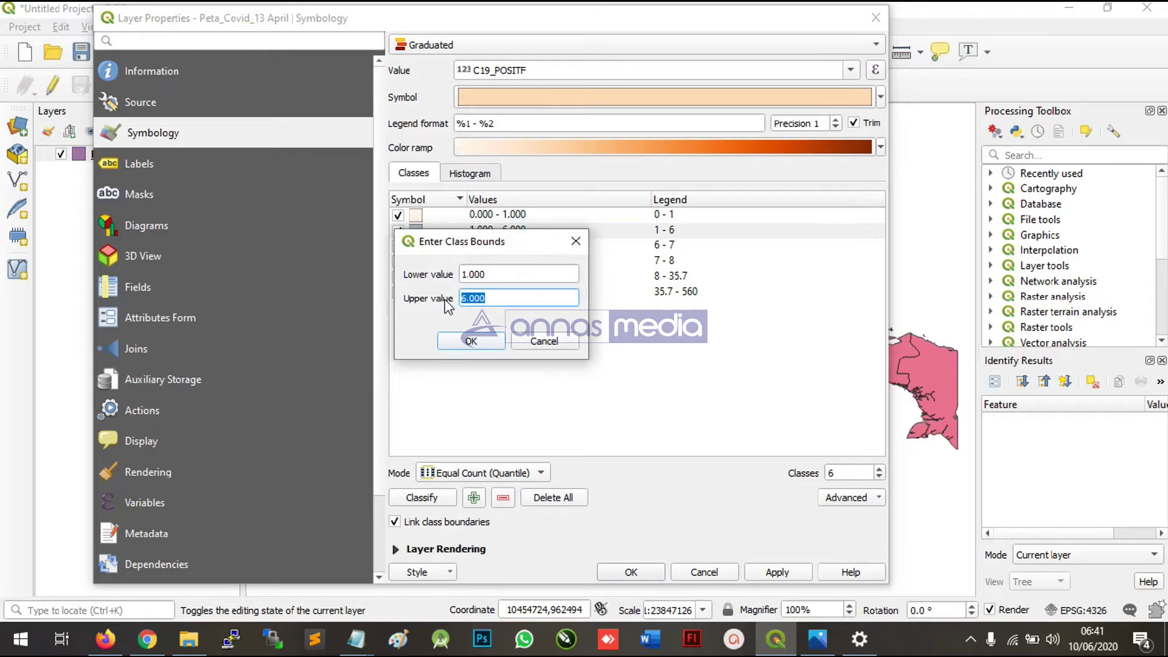
pyautogui.write('2')
pyautogui.click(470, 341)
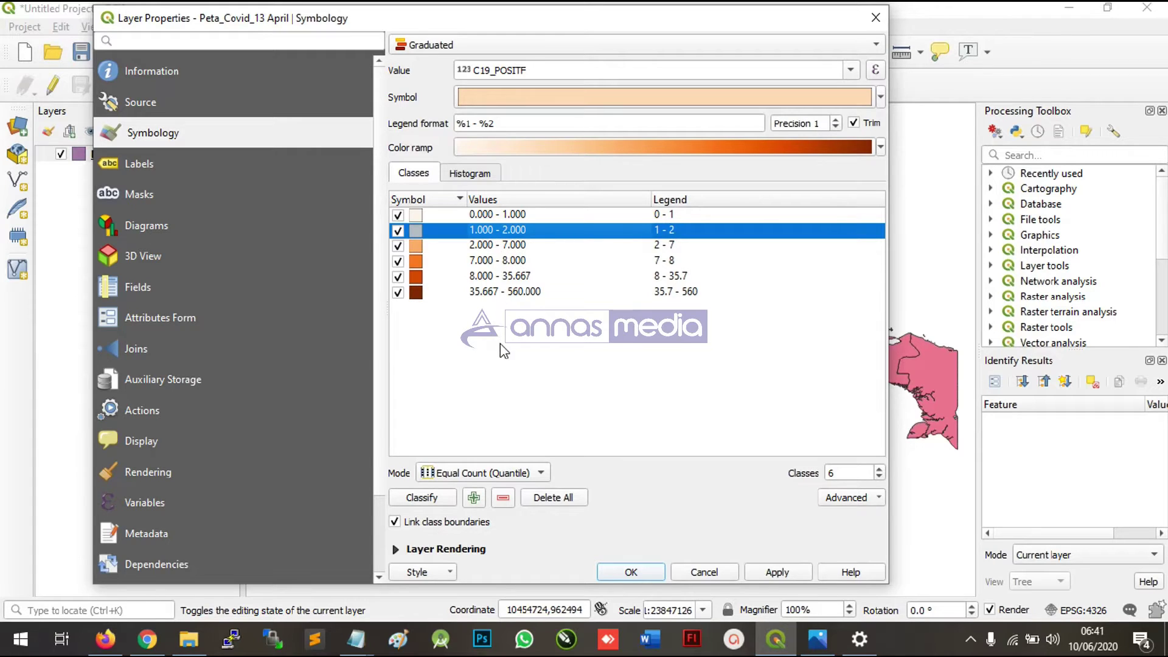
# - Check the bounds of the highest class, apply the graduated symbology to the map, and close the layer properties
pyautogui.click(480, 292)
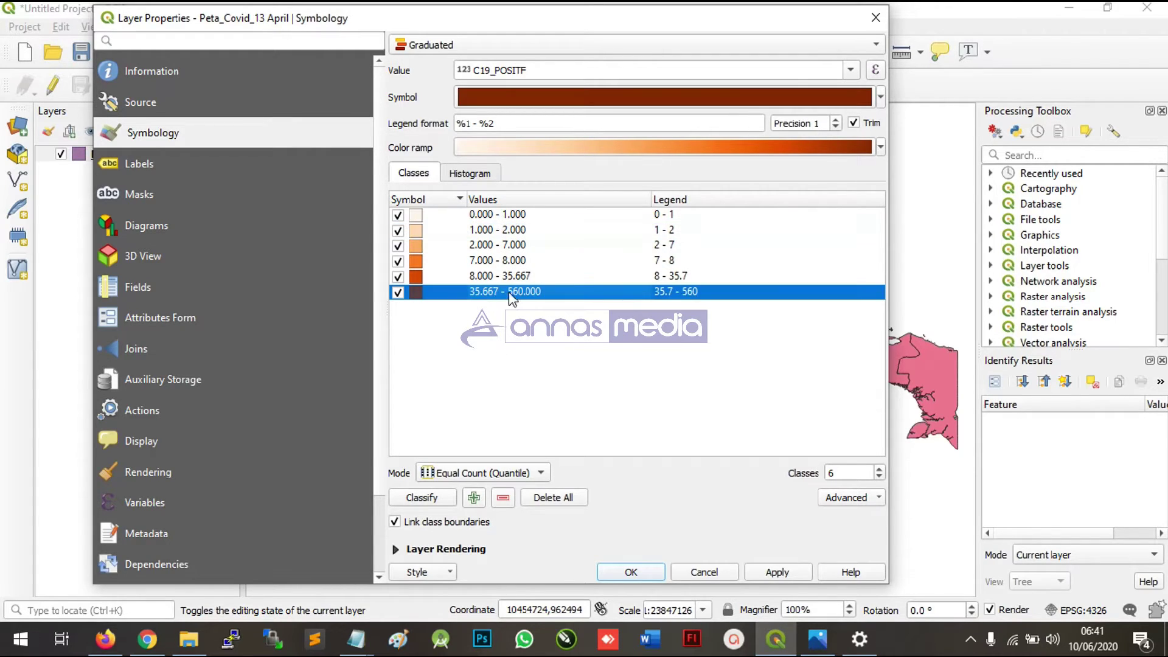
pyautogui.doubleClick(548, 293)
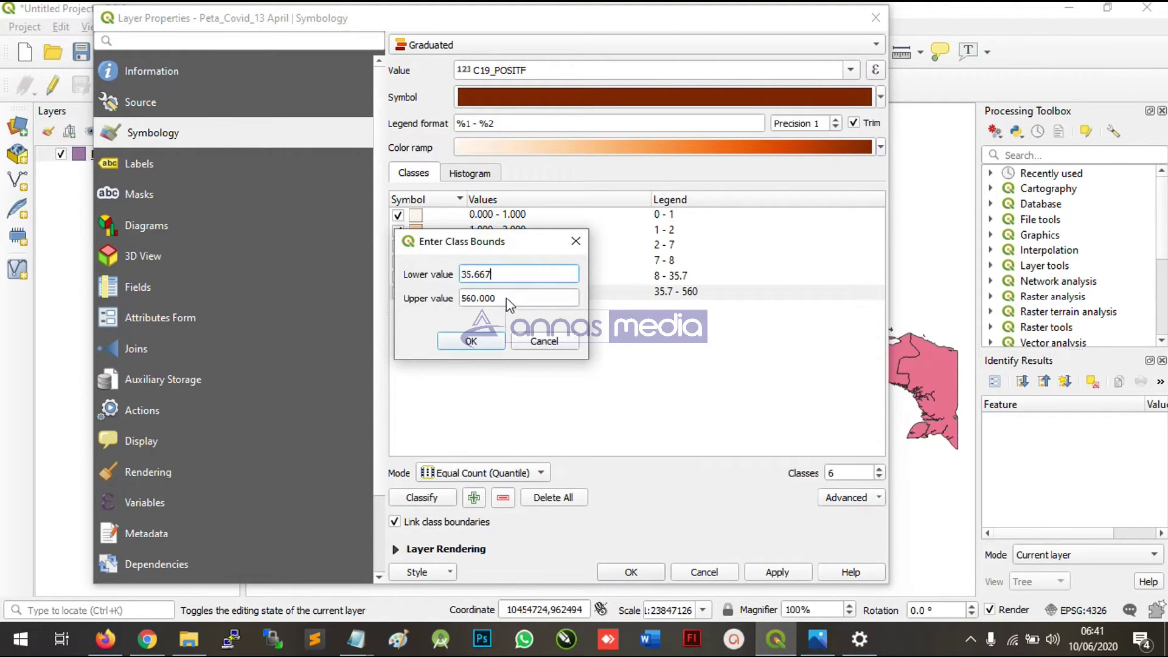
pyautogui.click(479, 340)
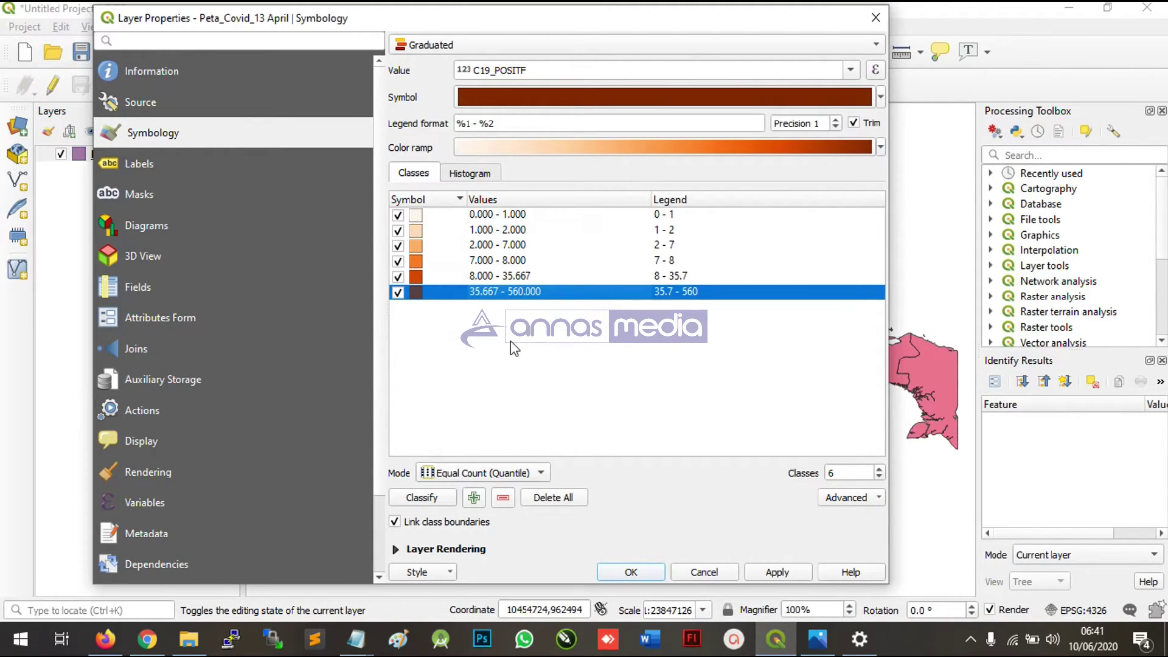
pyautogui.click(496, 385)
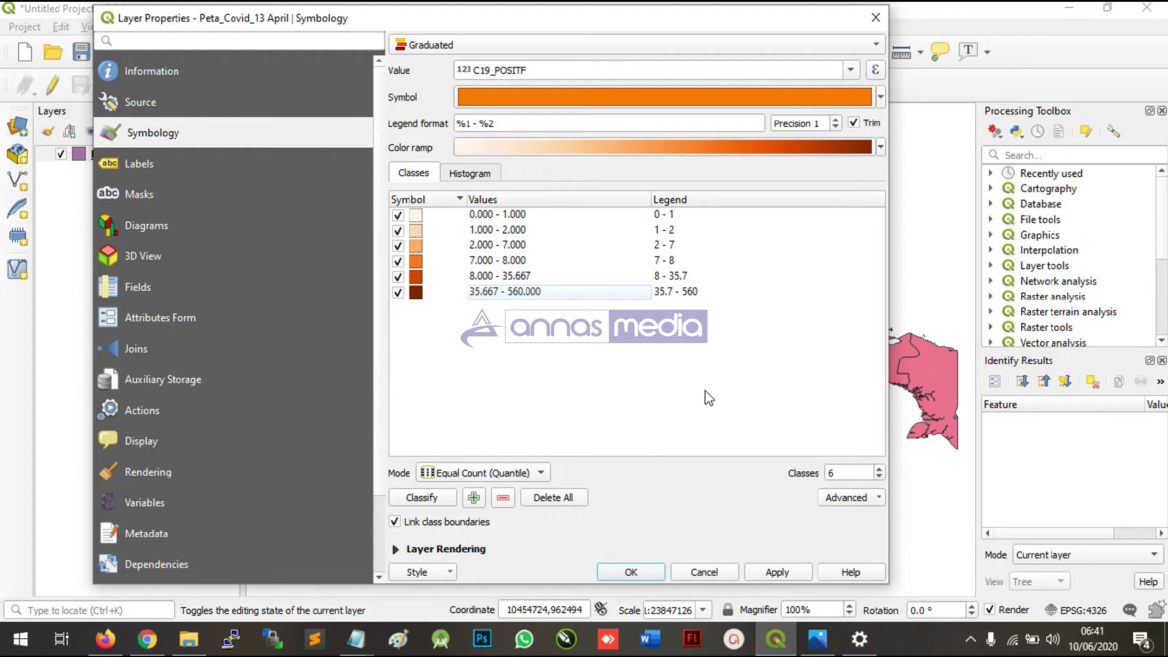
pyautogui.moveTo(611, 24); pyautogui.dragTo(585, 27)
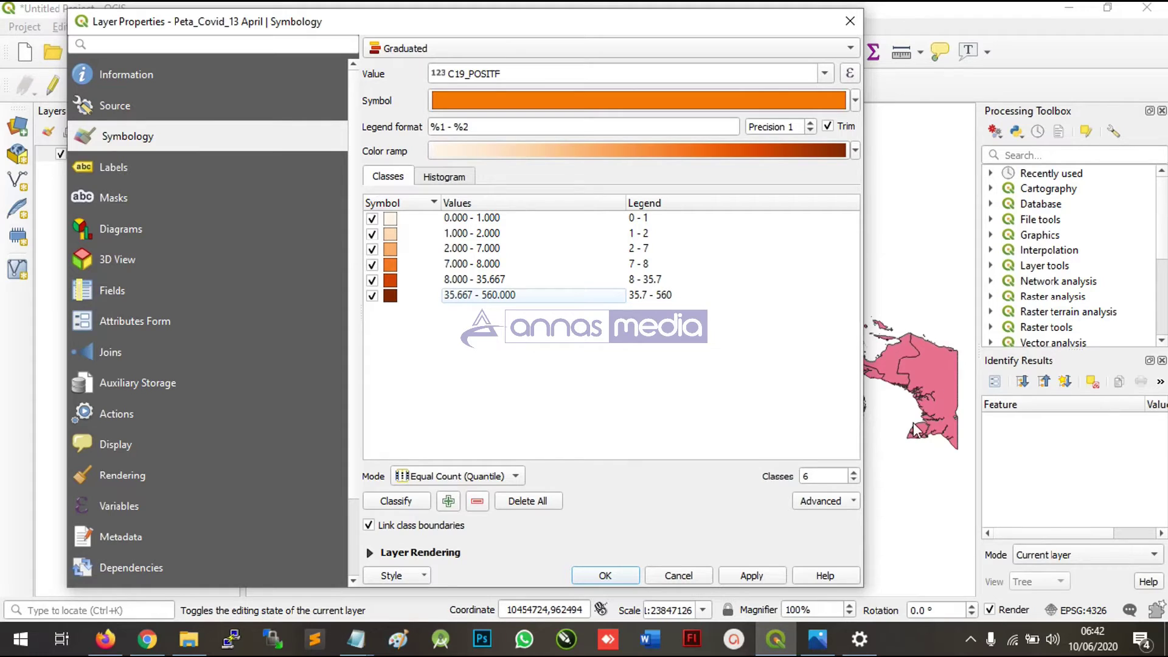
pyautogui.click(770, 575)
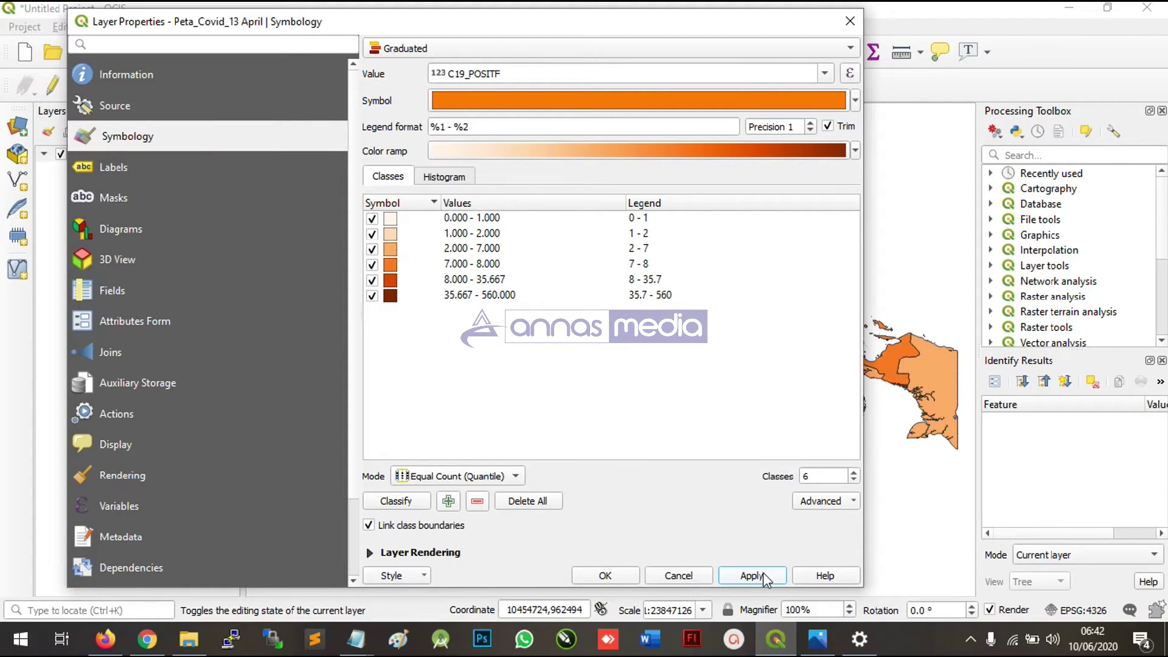
pyautogui.click(603, 575)
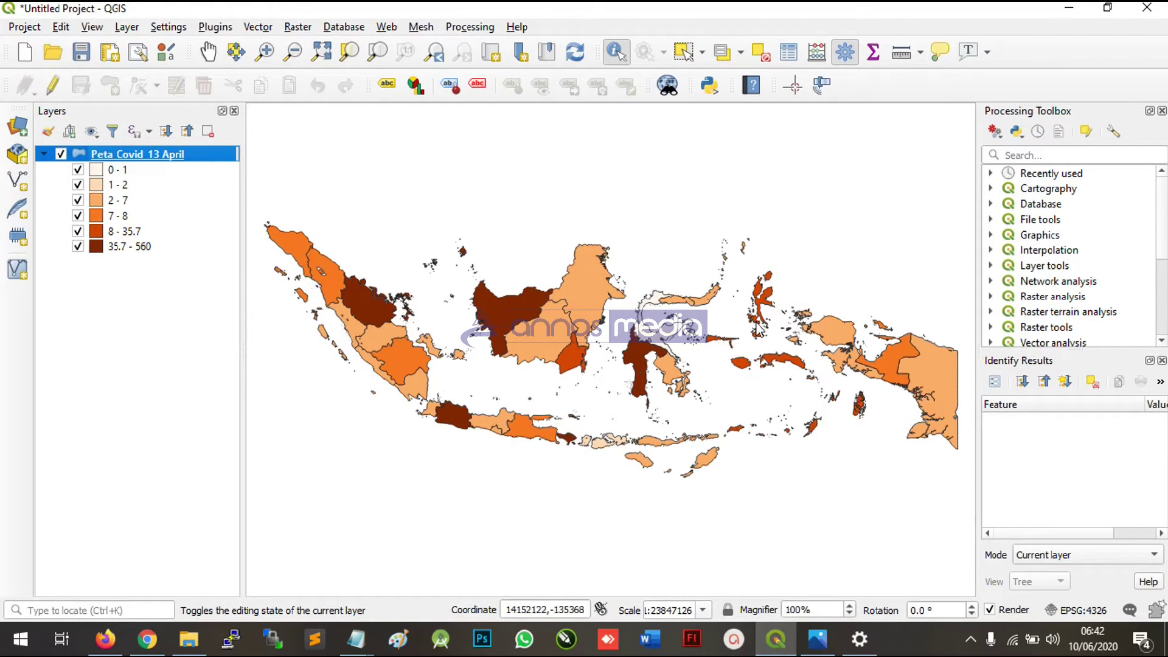
# - Identify Kalimantan Barat and the western Java provinces on the map, widening the identify results to read their C19_POSITF values
pyautogui.click(494, 316)
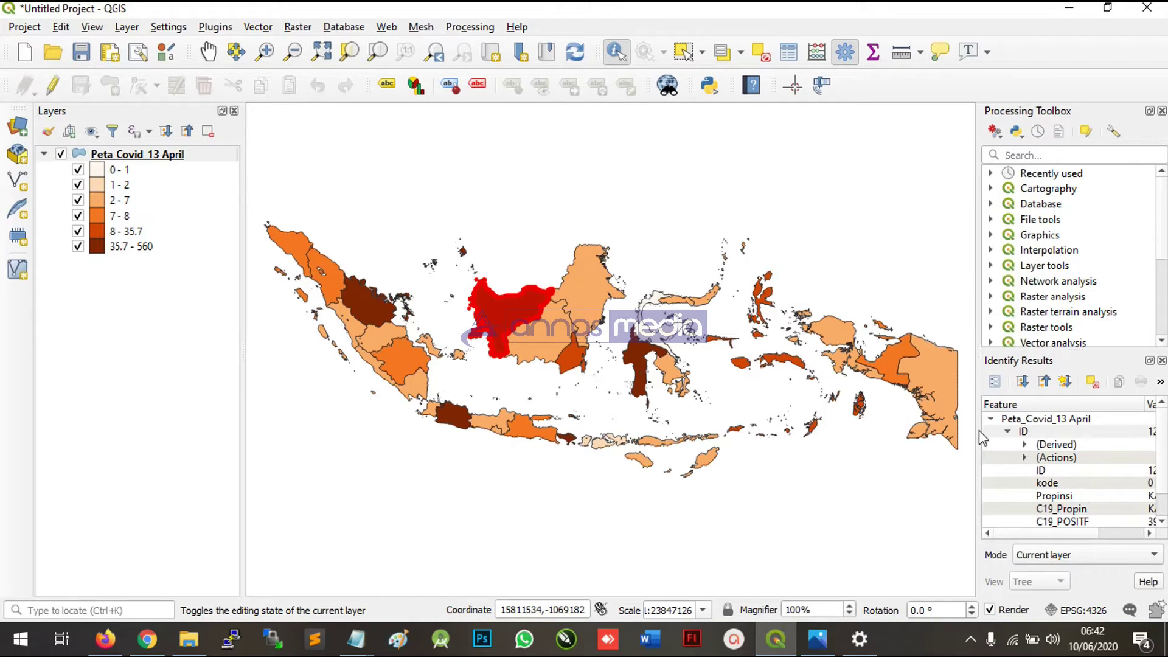
pyautogui.moveTo(980, 432); pyautogui.dragTo(939, 427)
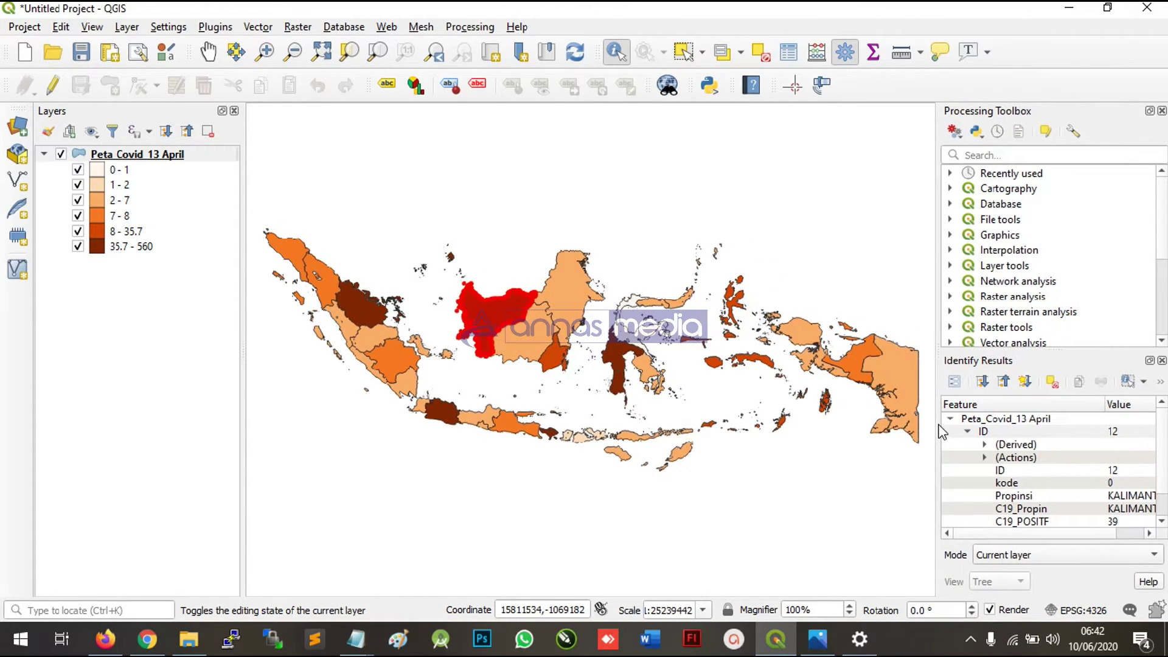
pyautogui.scroll(-1, 1095, 478)
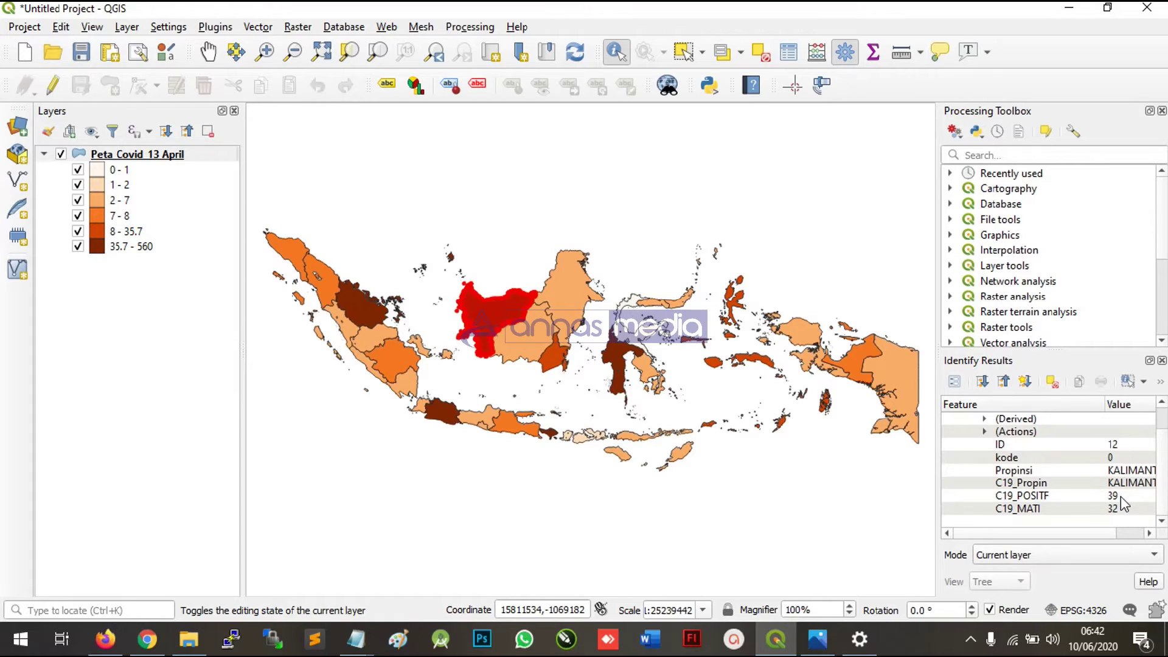
pyautogui.click(462, 420)
pyautogui.scroll(-1, 1124, 509)
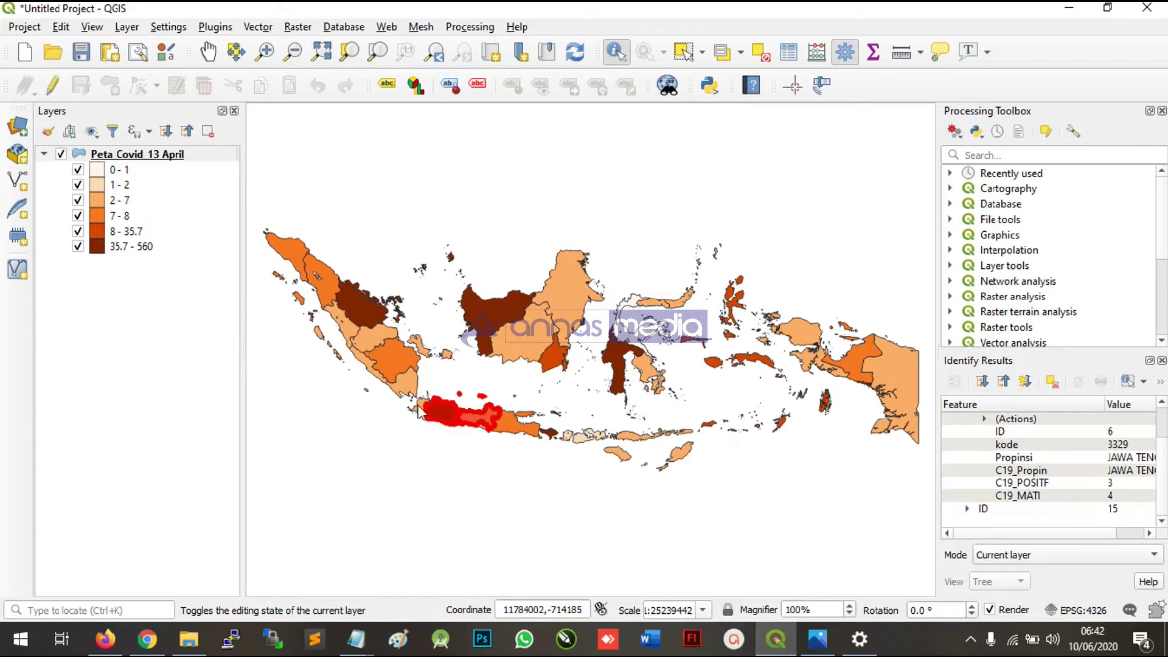
# - Open the layer's attribute table, examine the C19_POSITF values of the provinces, and close the table
pyautogui.click(788, 52)
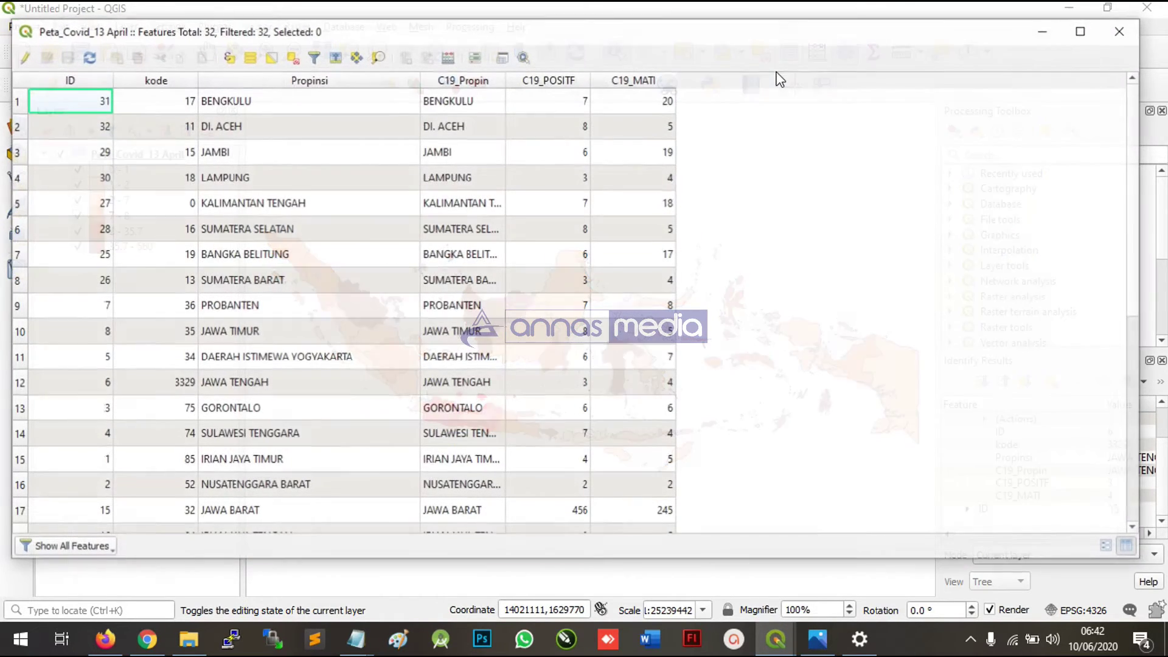
pyautogui.scroll(-3, 291, 260)
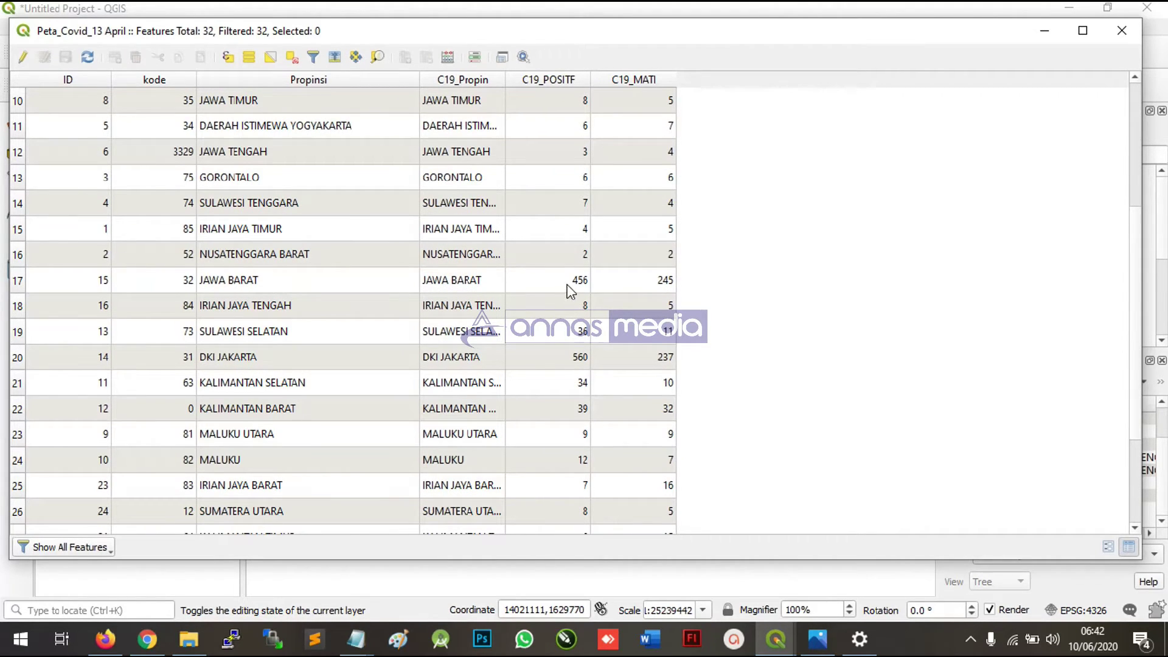
pyautogui.scroll(-1, 566, 328)
pyautogui.scroll(3, 561, 345)
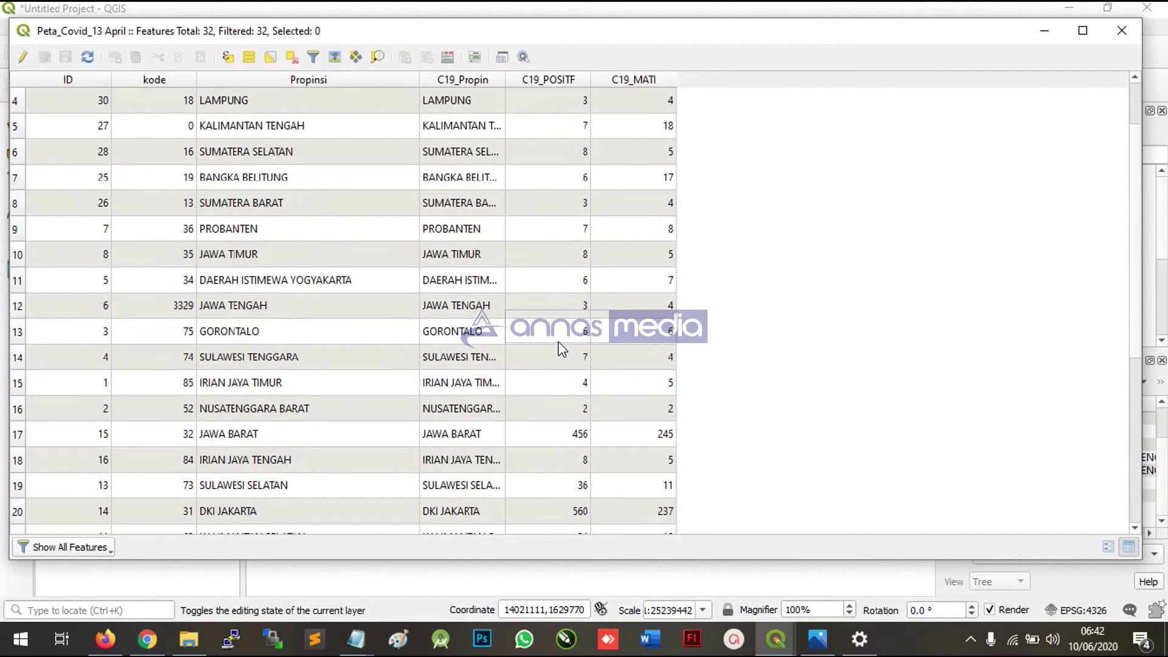
pyautogui.scroll(1, 556, 234)
pyautogui.scroll(-3, 566, 171)
pyautogui.scroll(3, 564, 167)
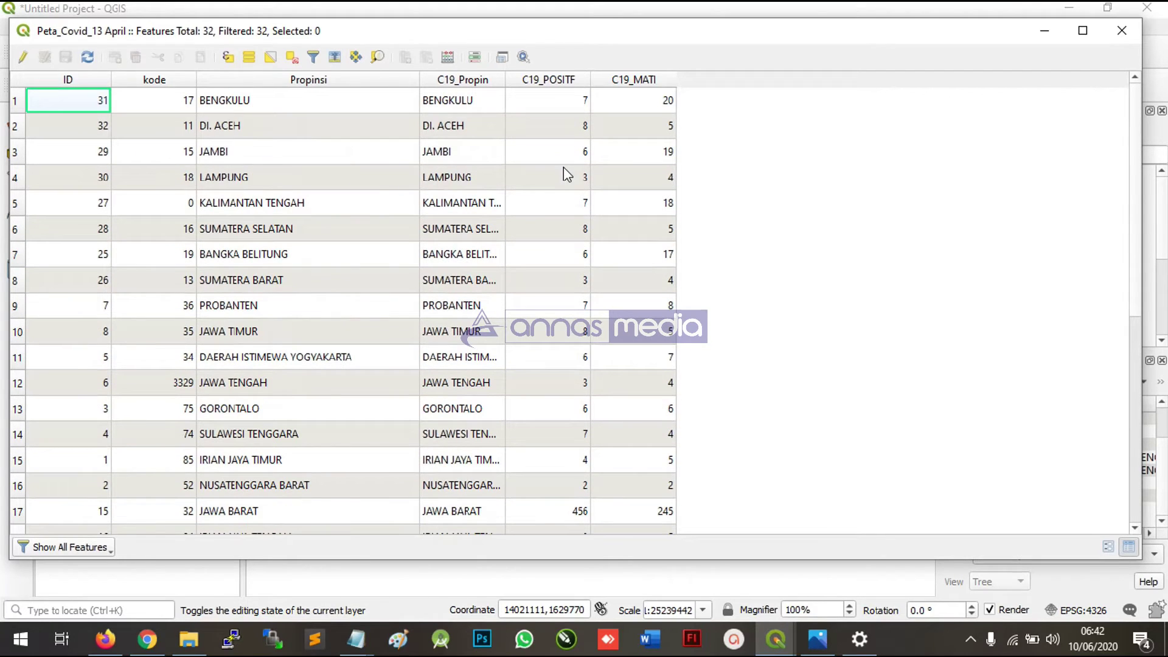
pyautogui.click(1121, 31)
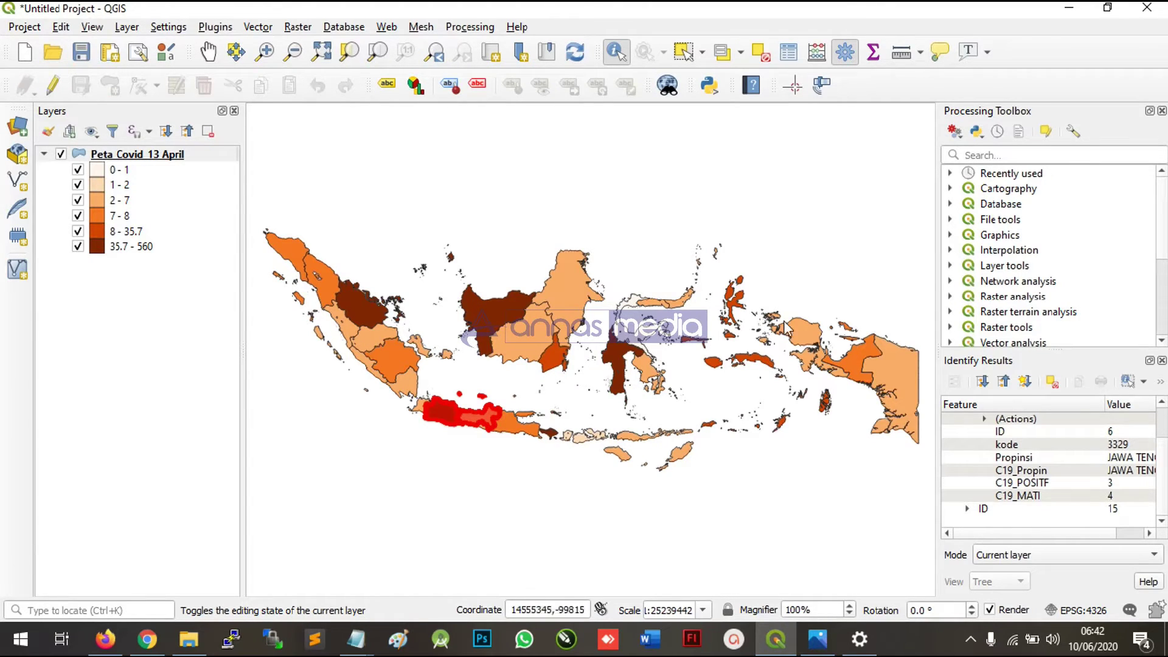
# - Identify Kalimantan Barat and Riau on the map to read their C19_POSITF values, and clear the identify results
pyautogui.click(496, 317)
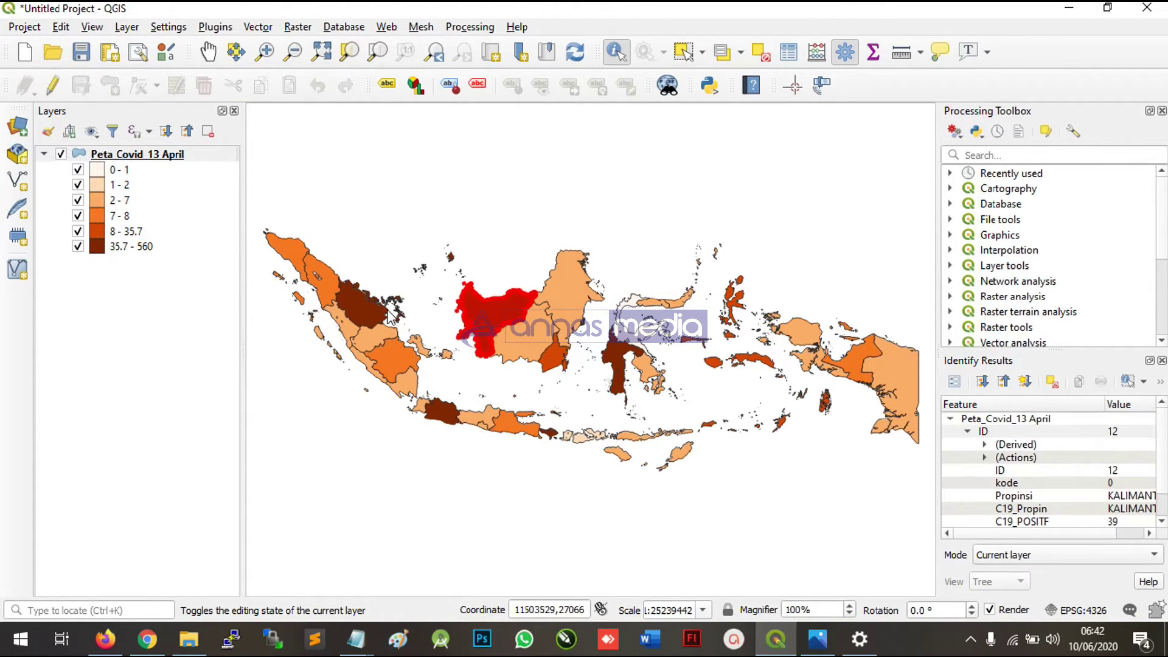
pyautogui.click(366, 314)
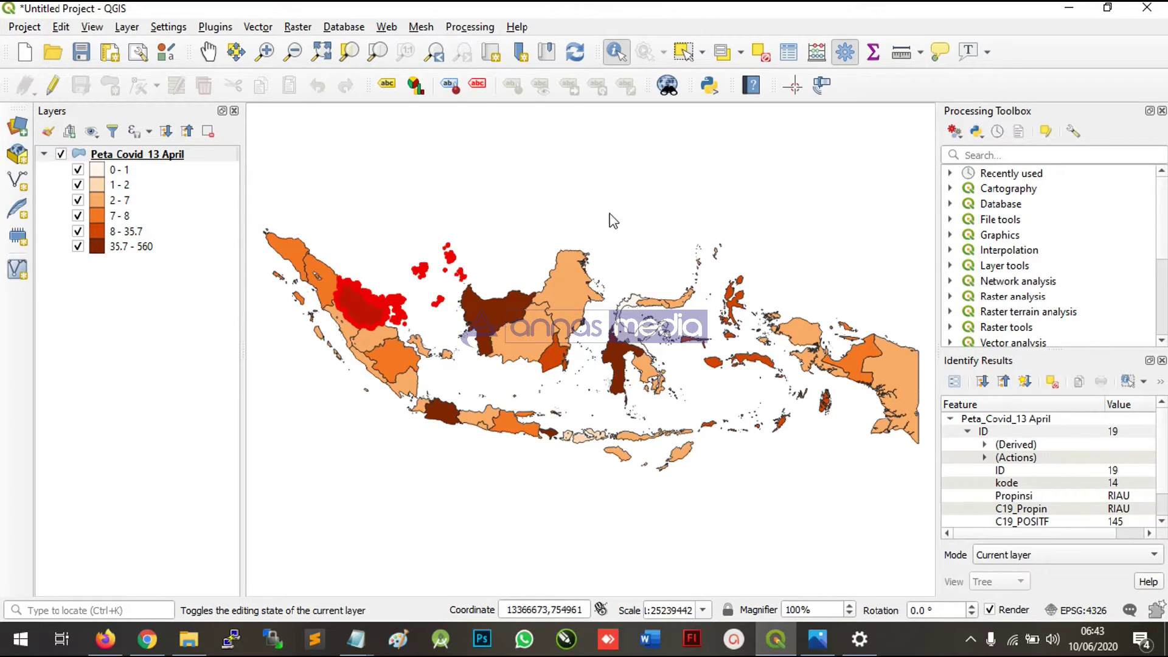
pyautogui.click(445, 182)
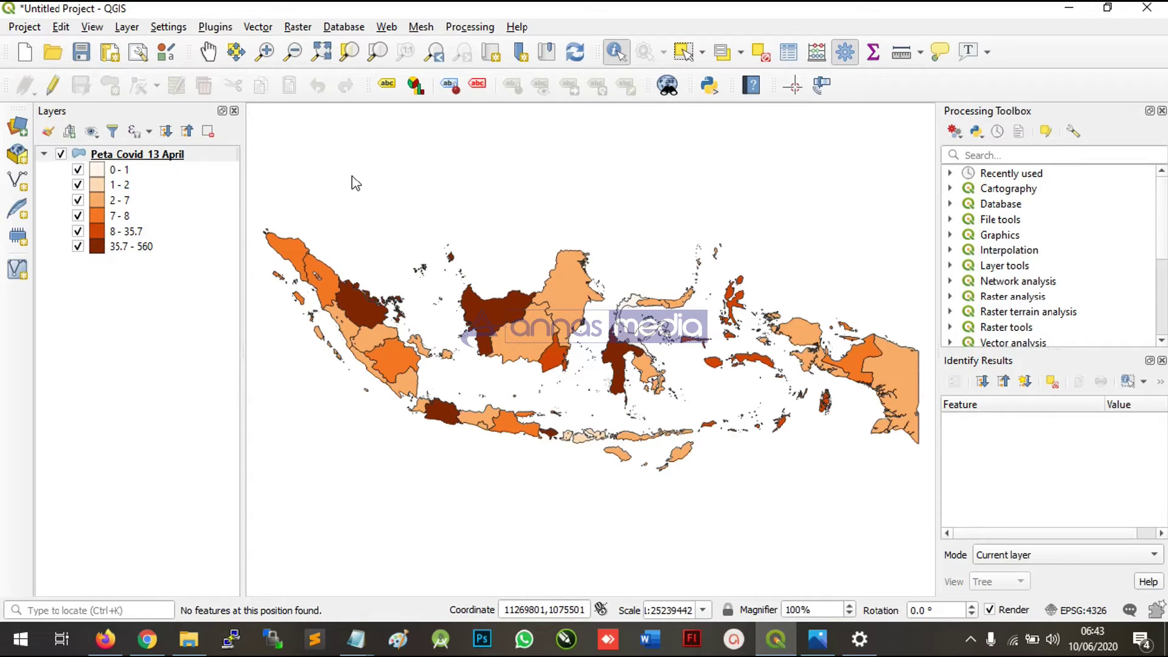
# - Collapse the Peta_Covid_13 April legend and narrow the layer list and the processing and identify area to widen the map
pyautogui.click(46, 154)
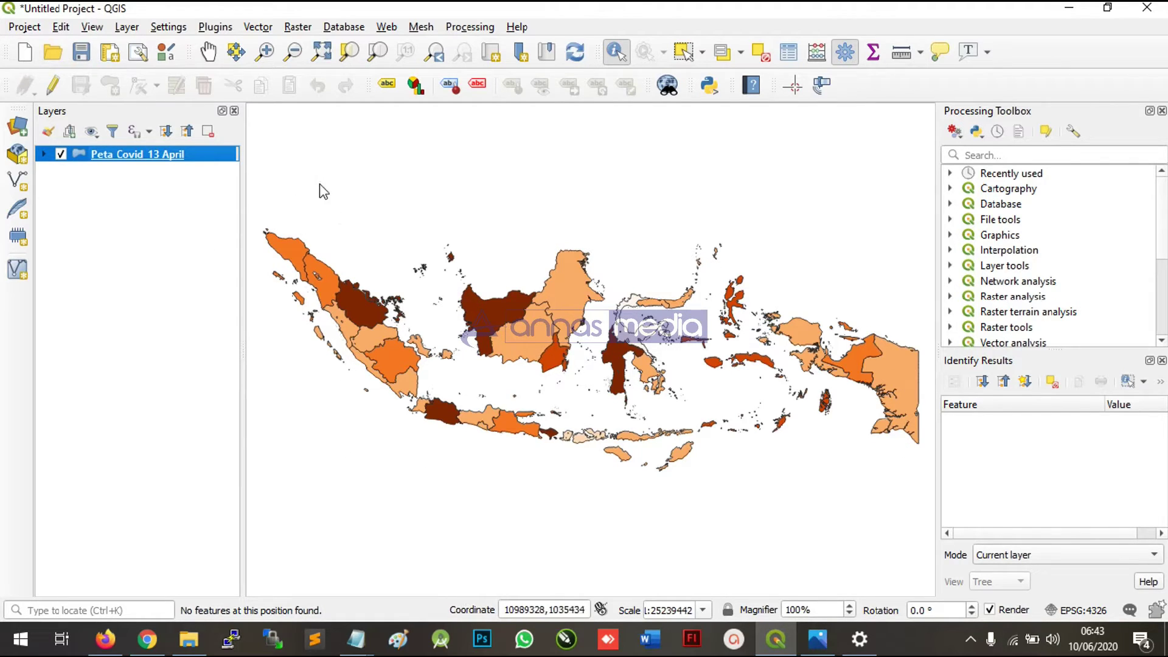
pyautogui.moveTo(245, 169); pyautogui.dragTo(196, 167)
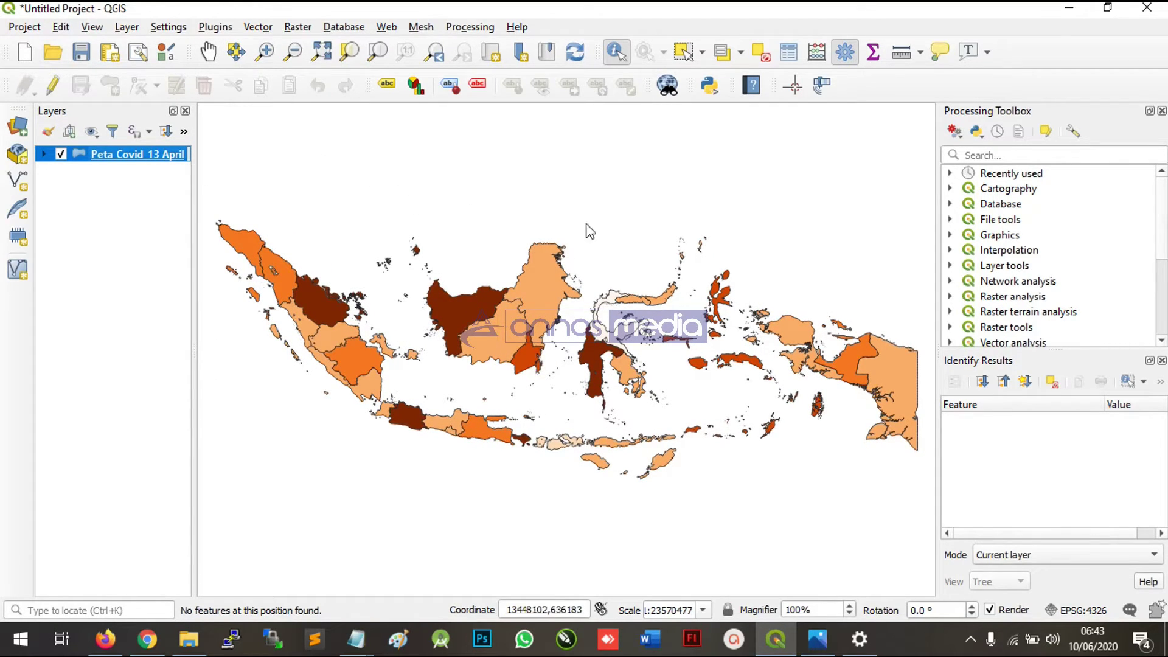
pyautogui.moveTo(937, 157); pyautogui.dragTo(985, 156)
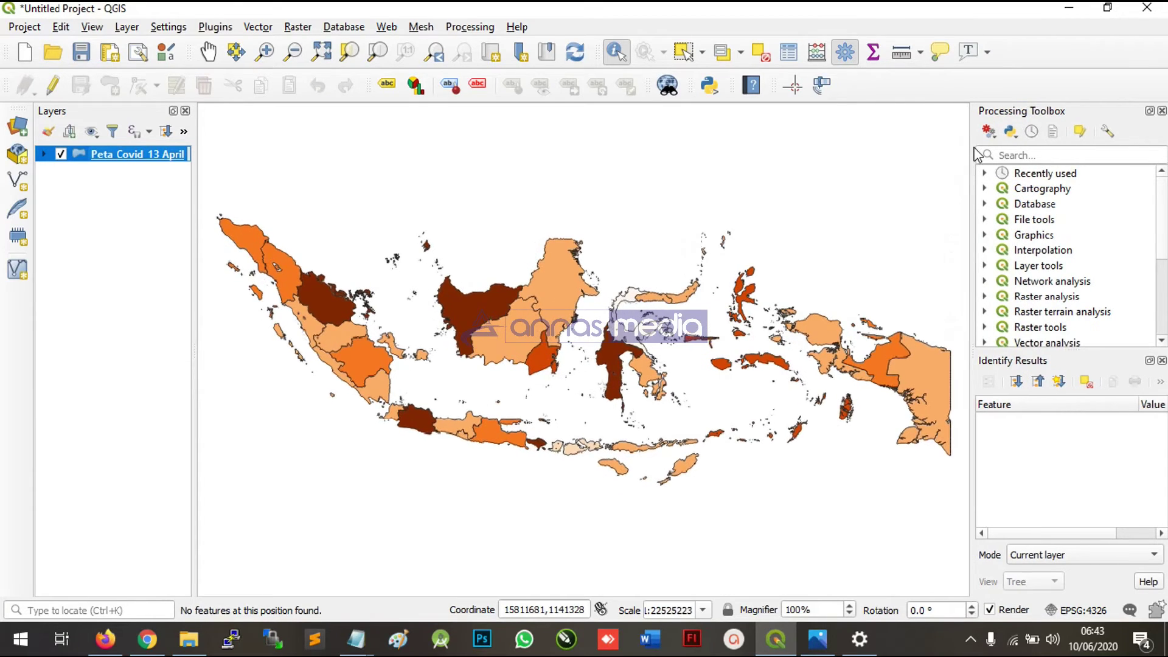
# - Open the plugin manager and search all plugins for "quickm"
pyautogui.click(219, 27)
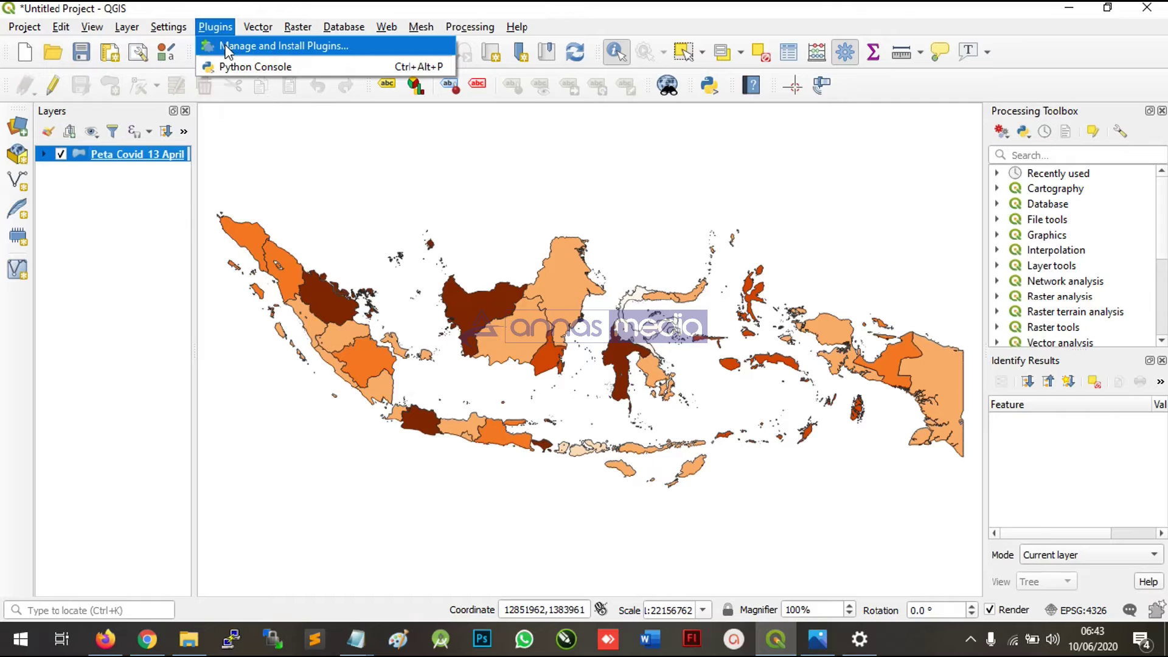
pyautogui.click(226, 47)
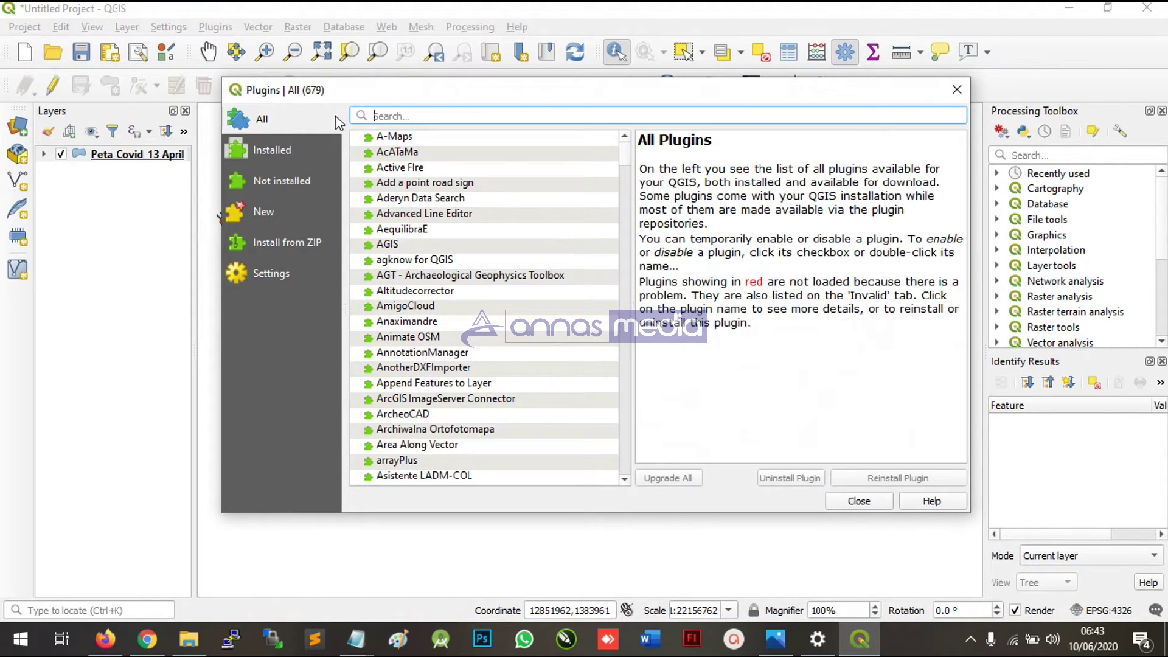
pyautogui.click(399, 118)
pyautogui.write('qiuckm')
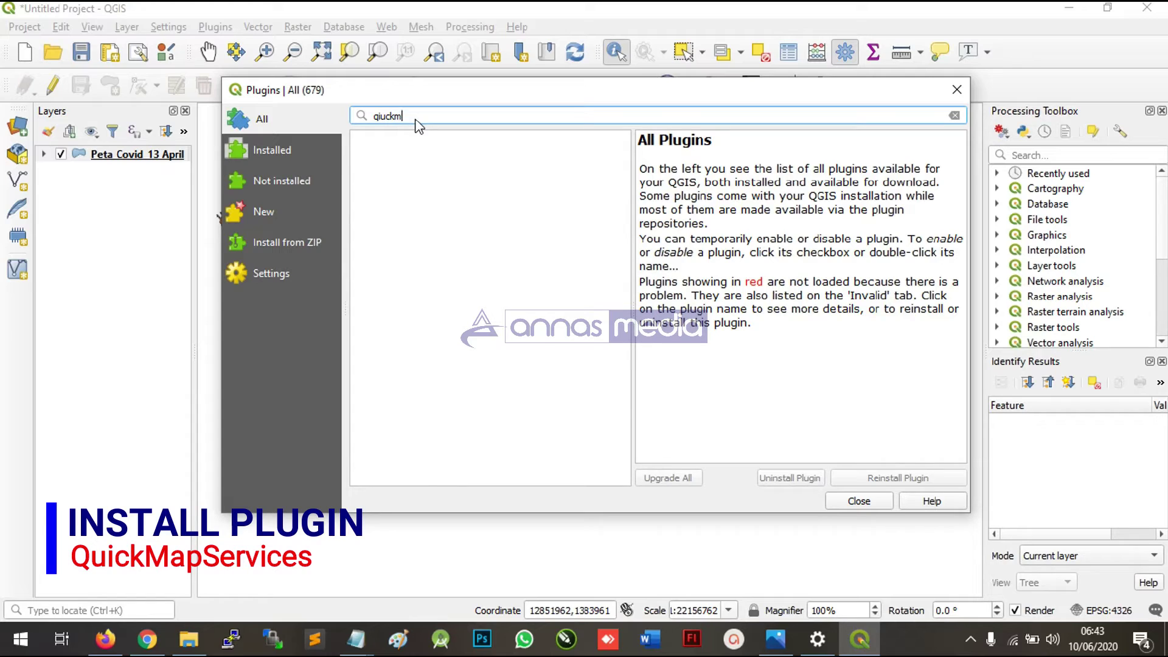
pyautogui.click(383, 117)
pyautogui.press('BackSpace')
pyautogui.write('i')
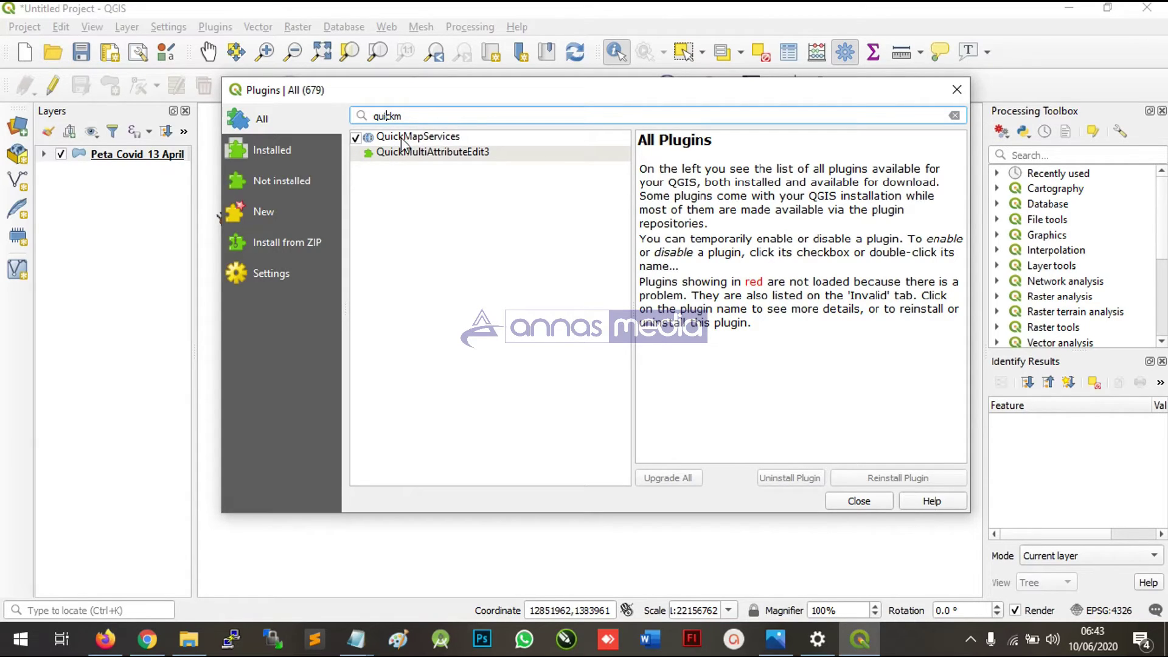
# - Check the installation details of the QuickMapServices plugin and close the plugin manager
pyautogui.click(486, 139)
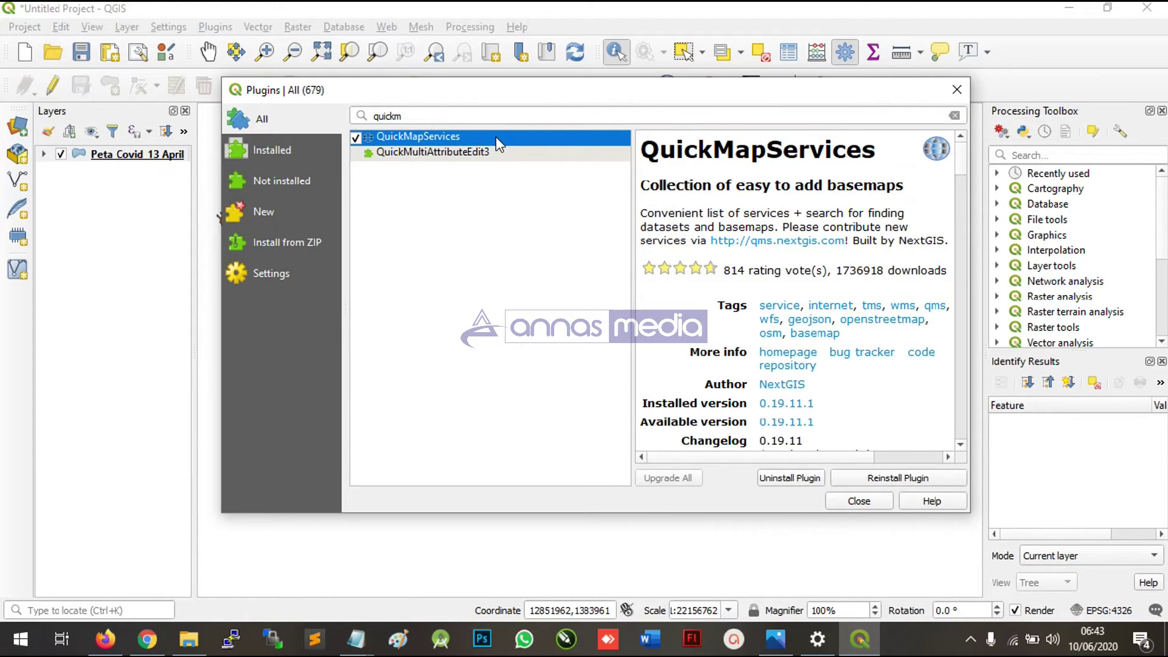
pyautogui.click(458, 139)
pyautogui.click(932, 481)
pyautogui.moveTo(642, 160); pyautogui.dragTo(874, 166)
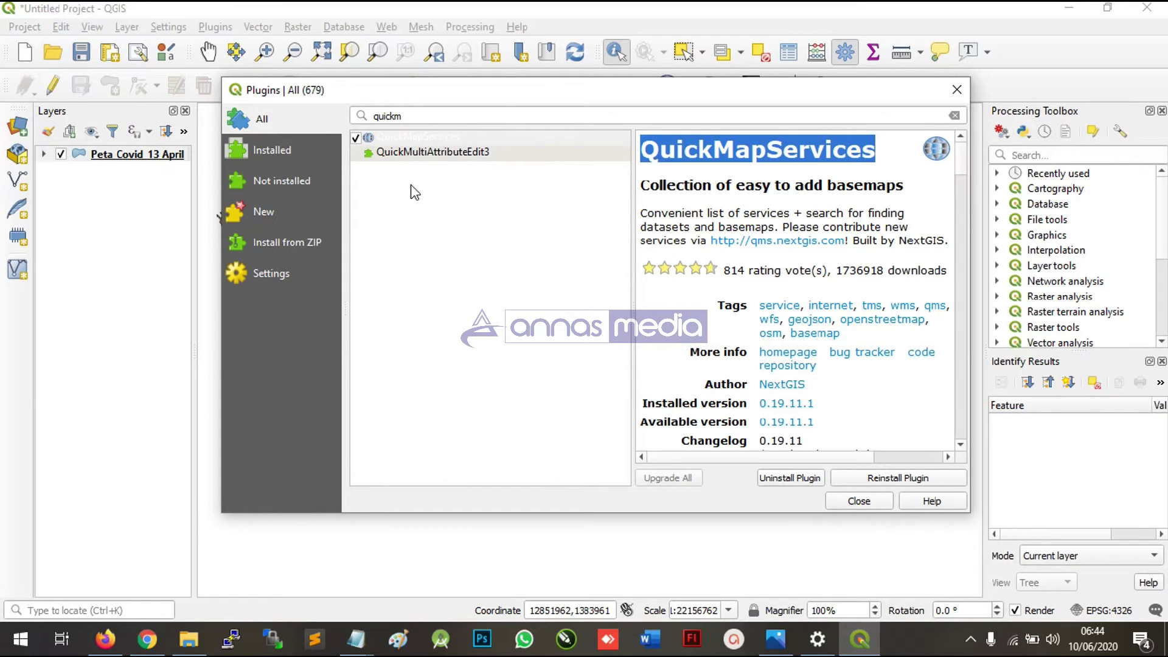
pyautogui.click(867, 505)
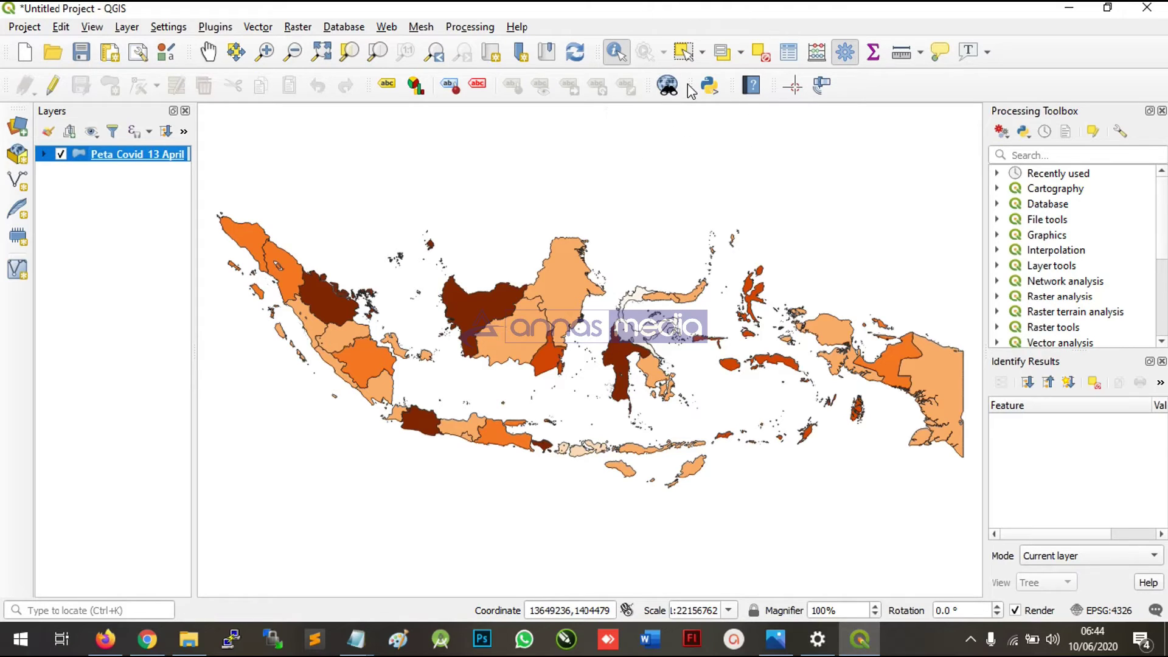
pyautogui.click(669, 88)
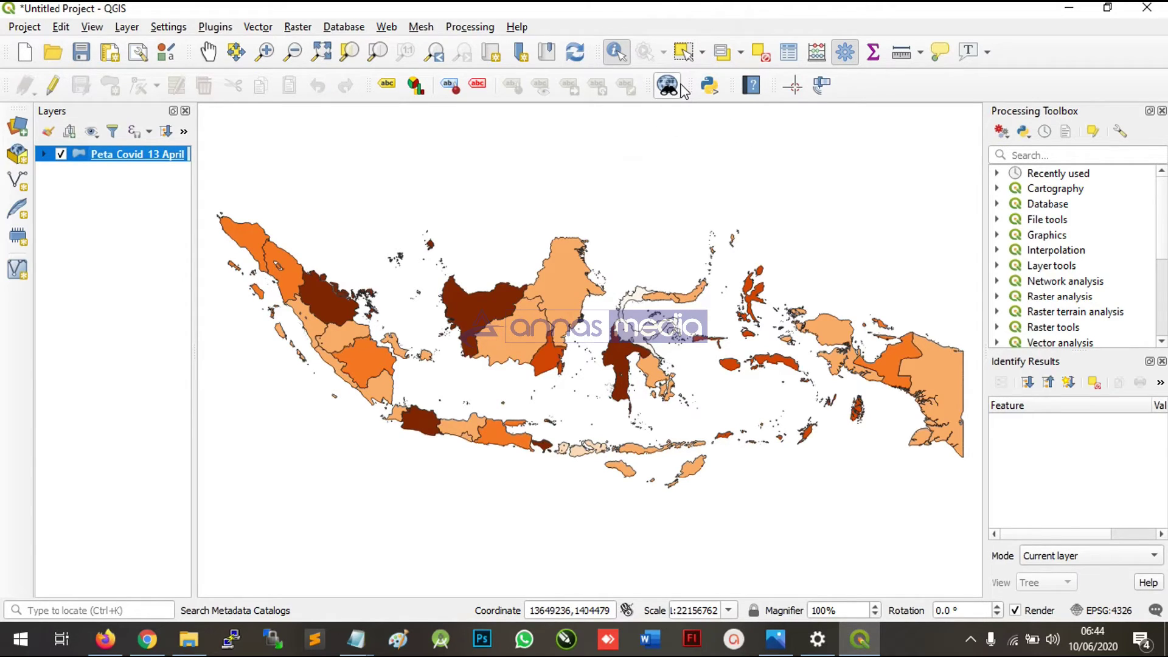
pyautogui.click(687, 90)
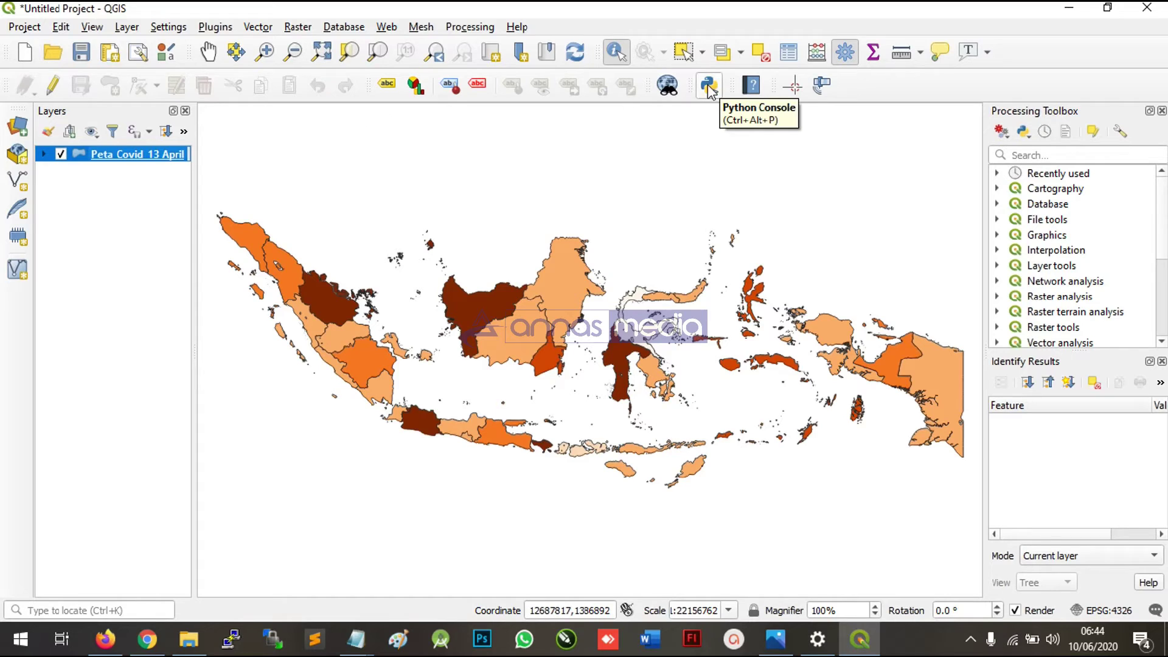
# - Add the OSM Standard basemap to the project through QuickMapServices
pyautogui.click(127, 26)
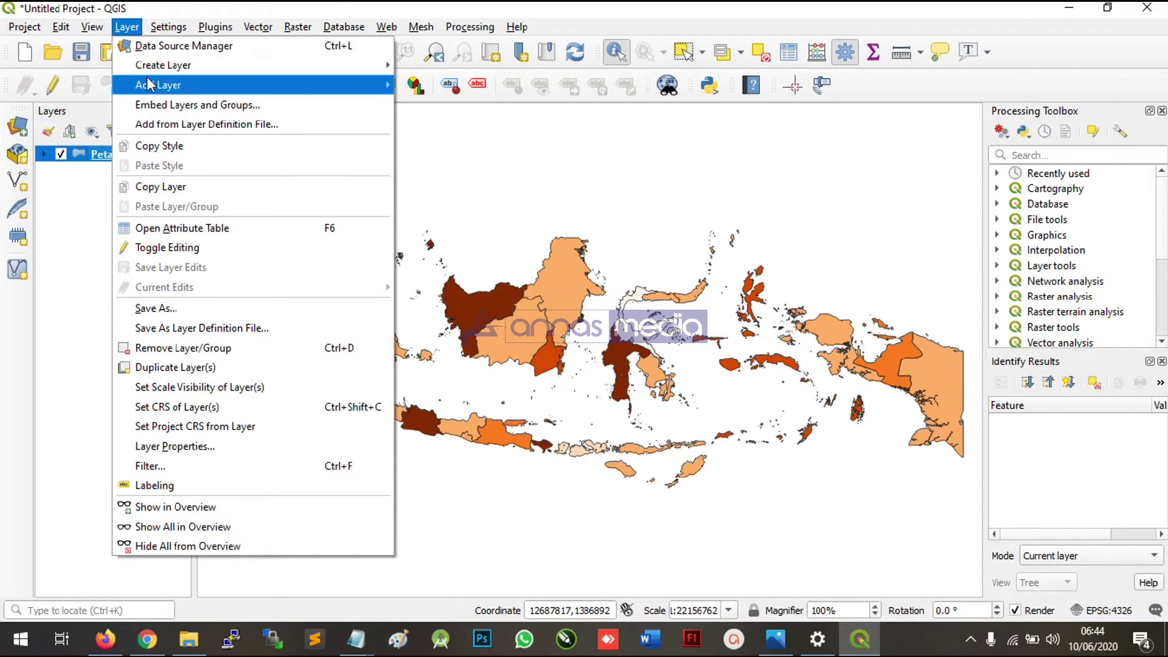
pyautogui.moveTo(258, 86)
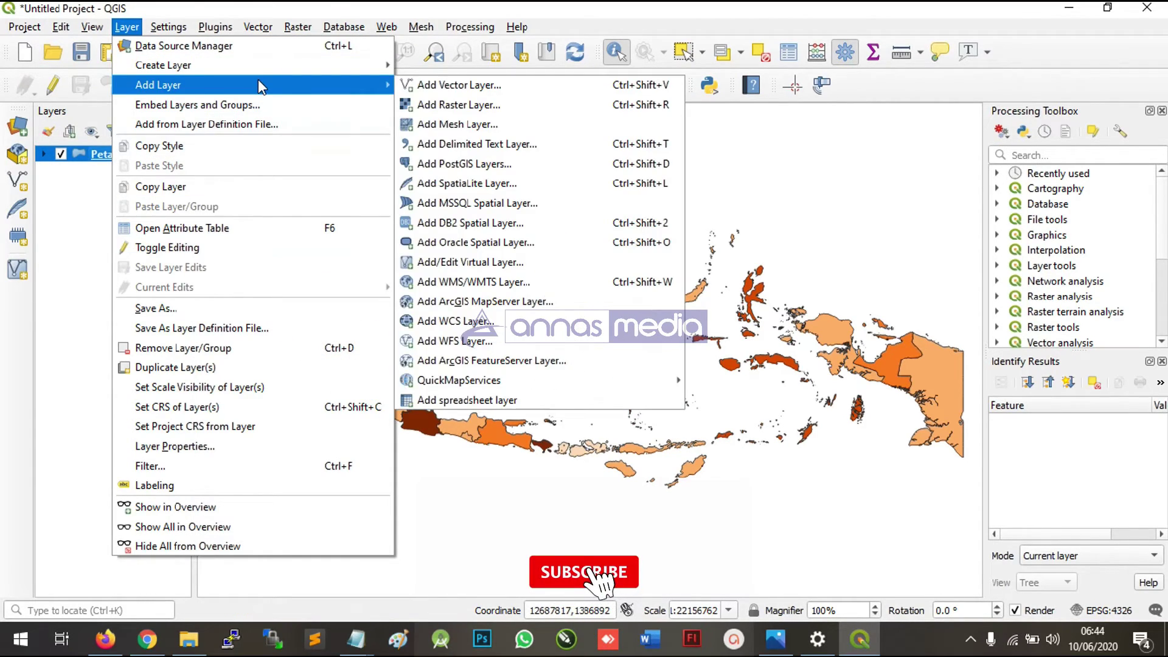
pyautogui.click(484, 384)
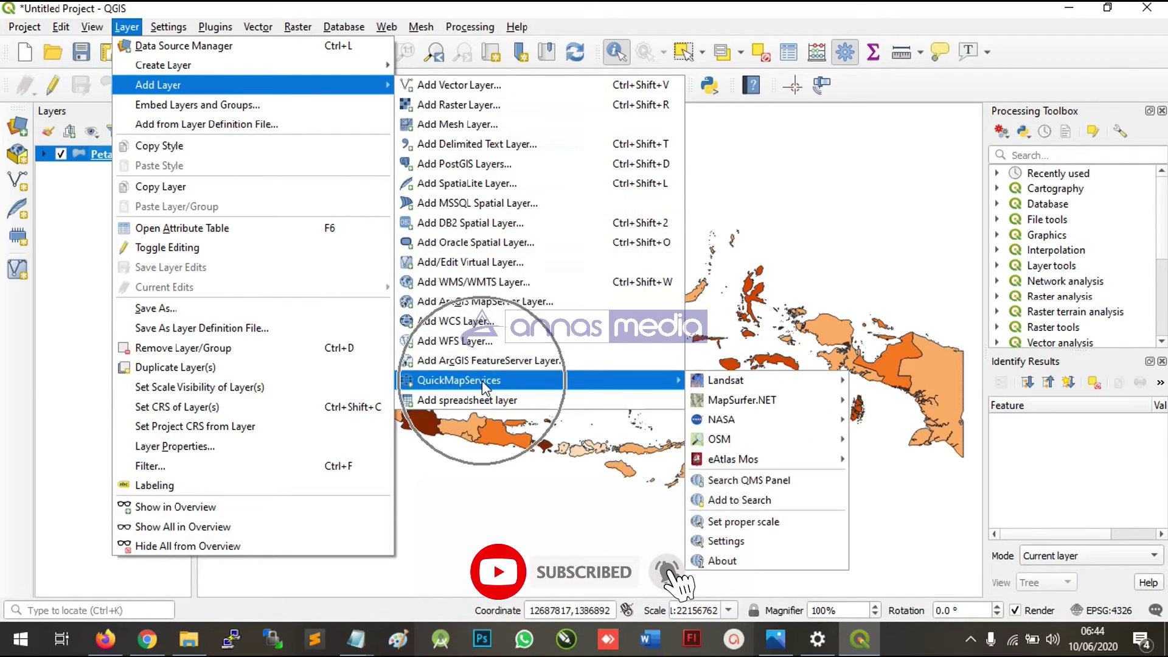
pyautogui.click(485, 385)
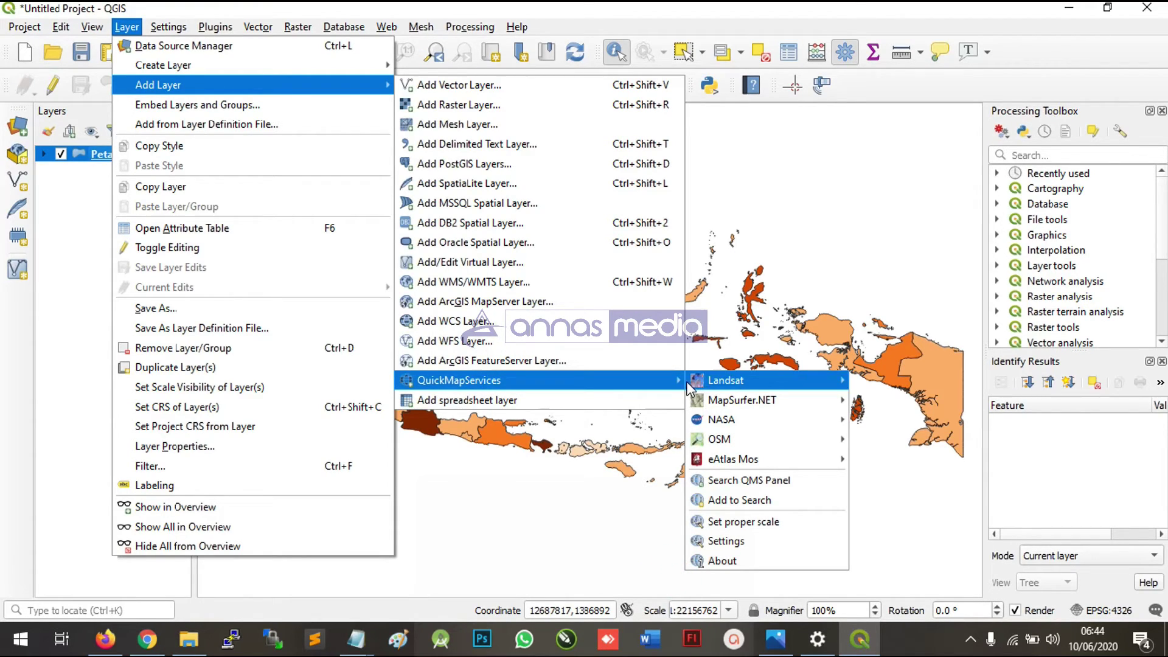
pyautogui.moveTo(697, 383)
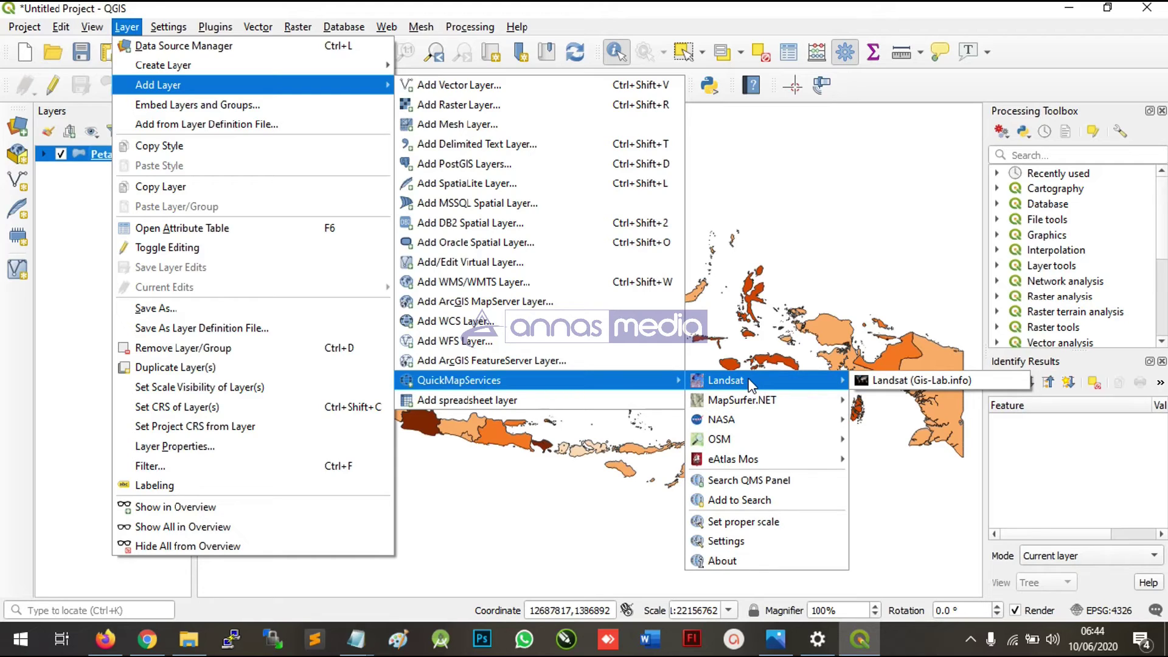
pyautogui.moveTo(757, 457)
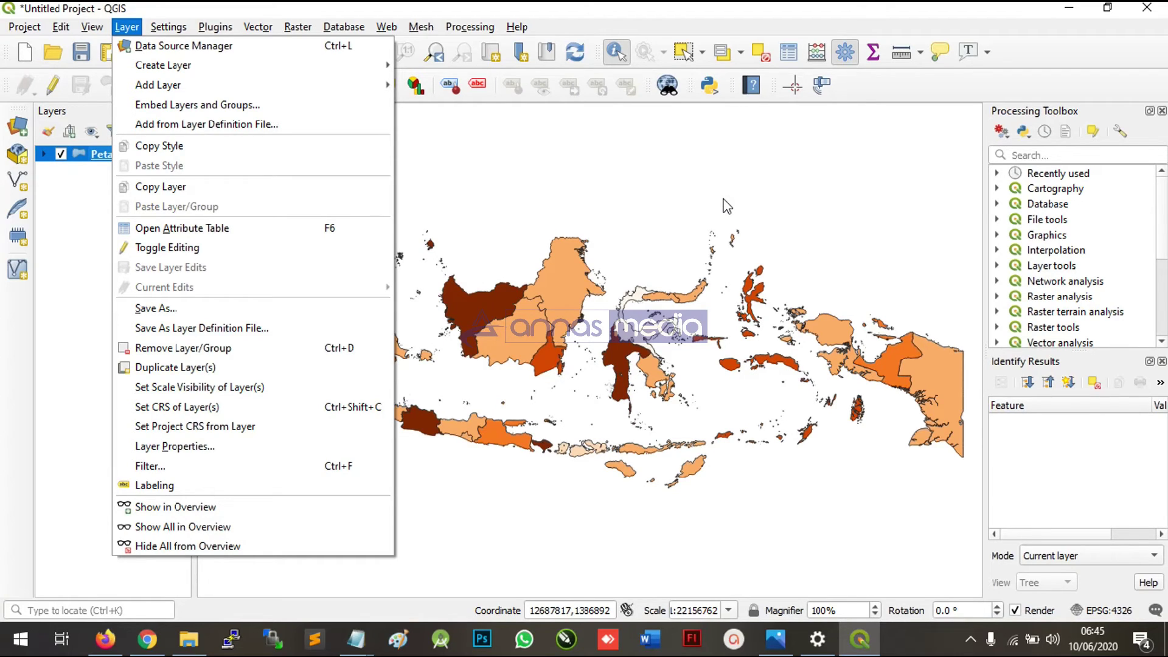
pyautogui.moveTo(333, 93)
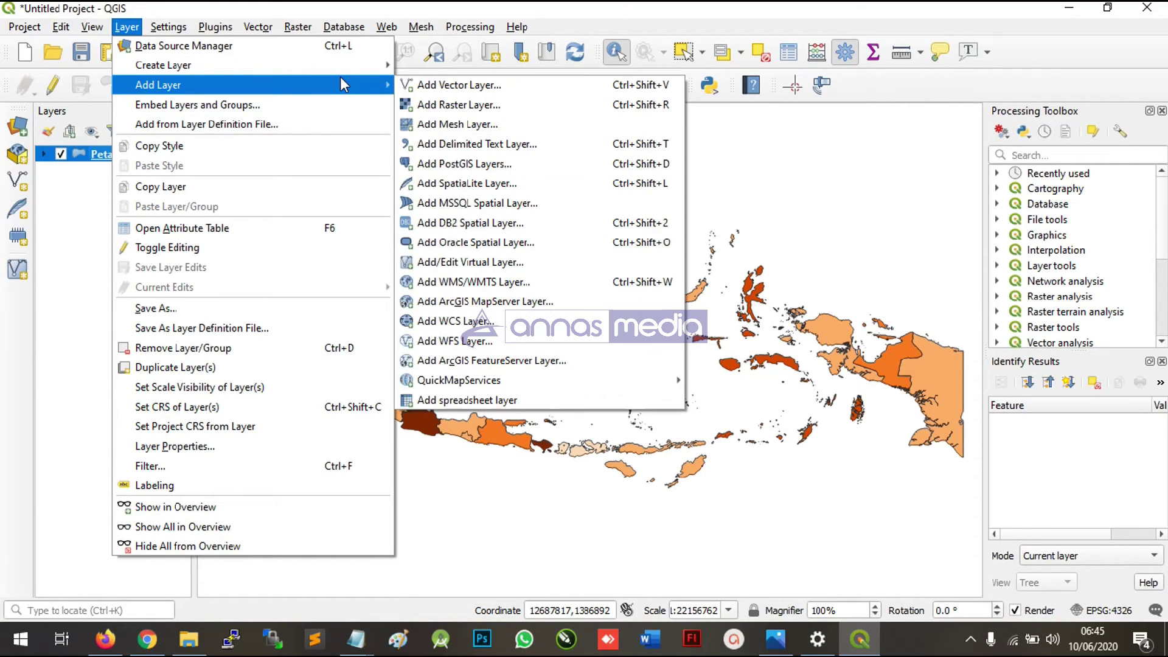
pyautogui.click(340, 78)
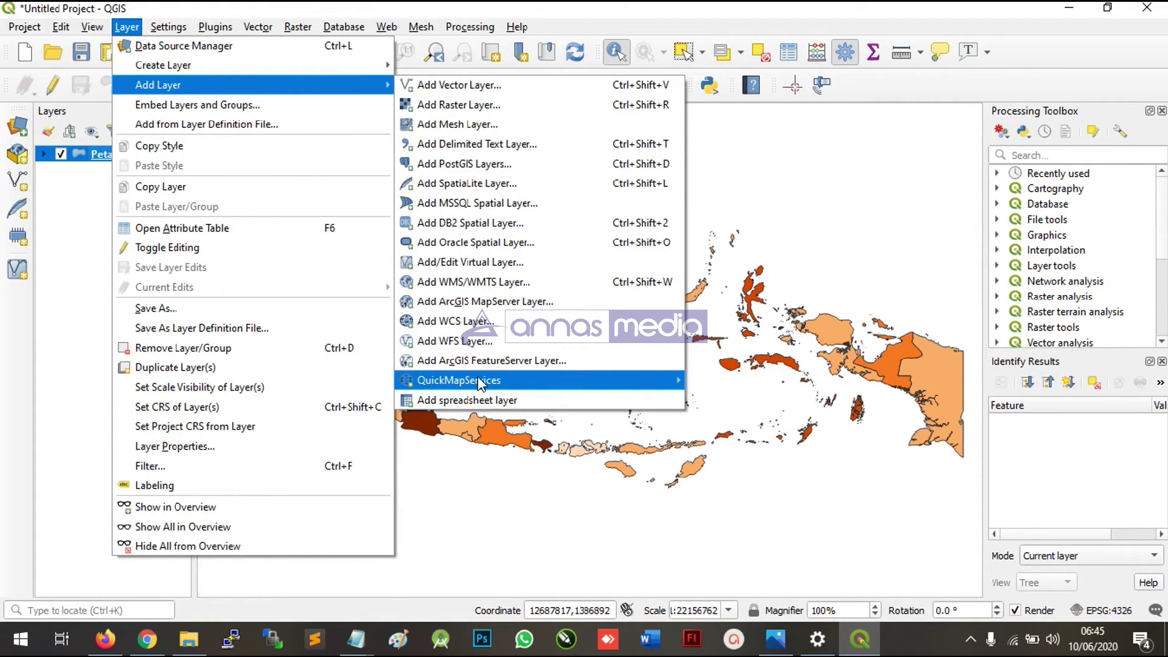
pyautogui.moveTo(480, 382)
pyautogui.moveTo(739, 419)
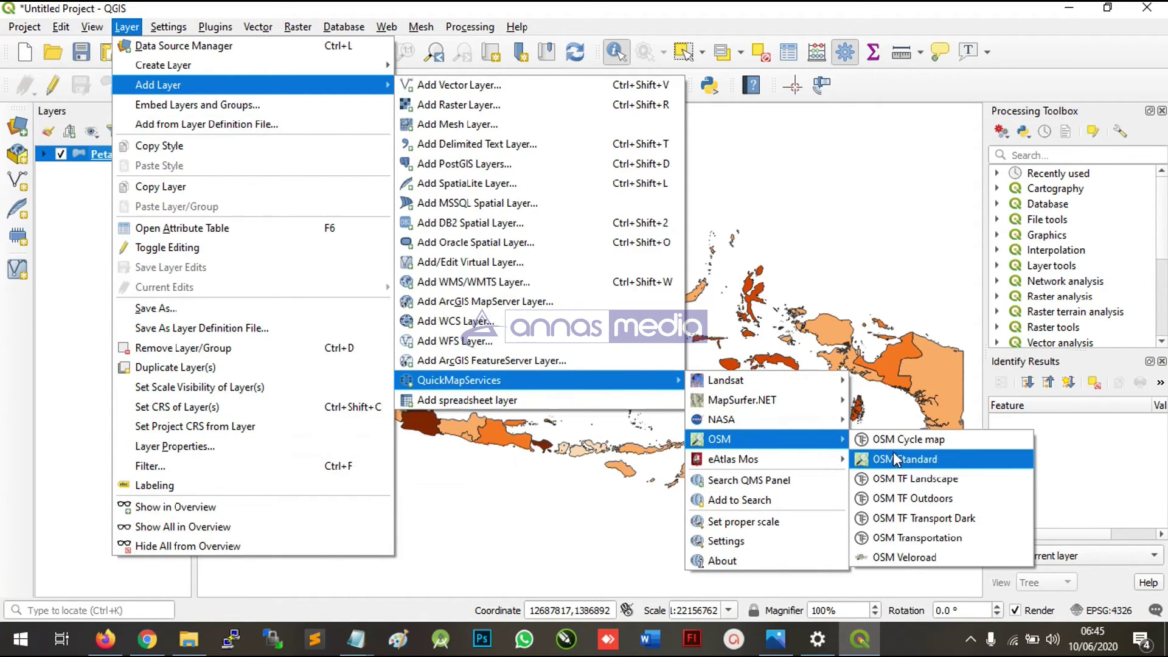
pyautogui.click(895, 459)
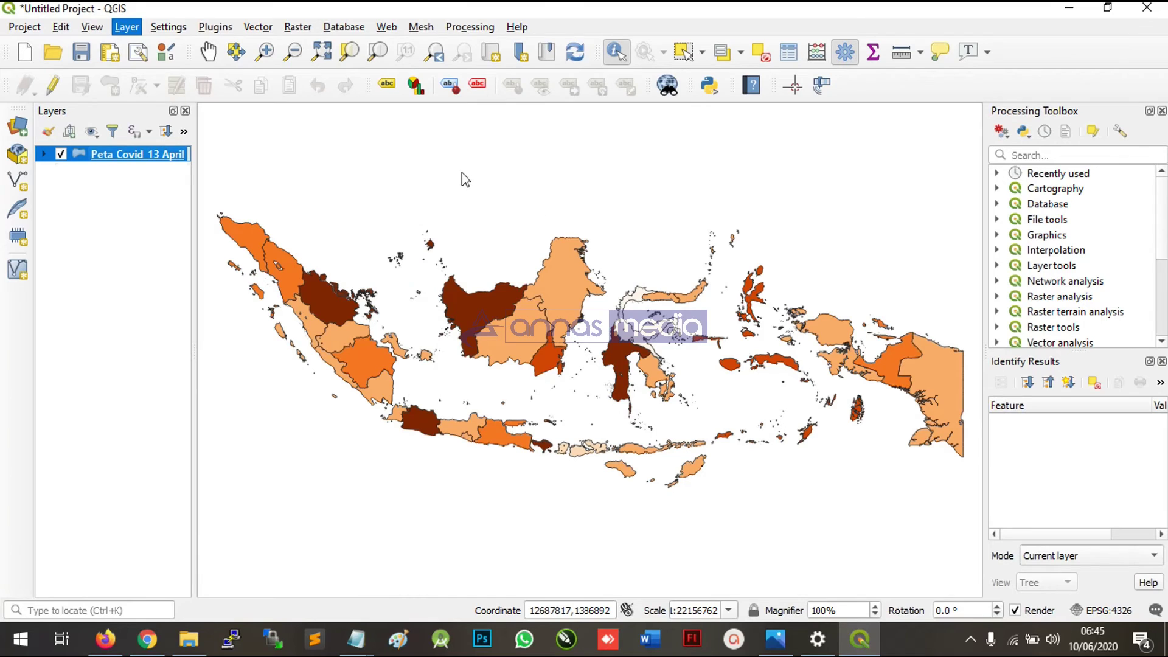
# - Compare the provinces with the OSM basemap at several scales, hiding and showing the Peta_Covid_13 April layer
pyautogui.scroll(-1, 631, 316)
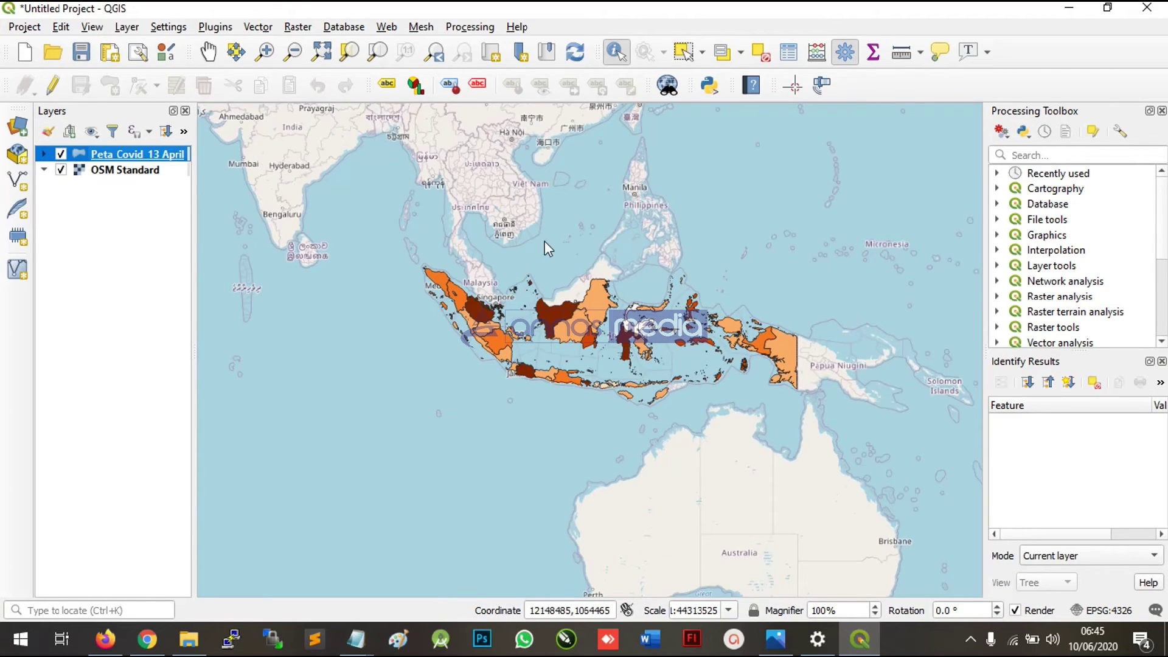
pyautogui.scroll(1, 598, 356)
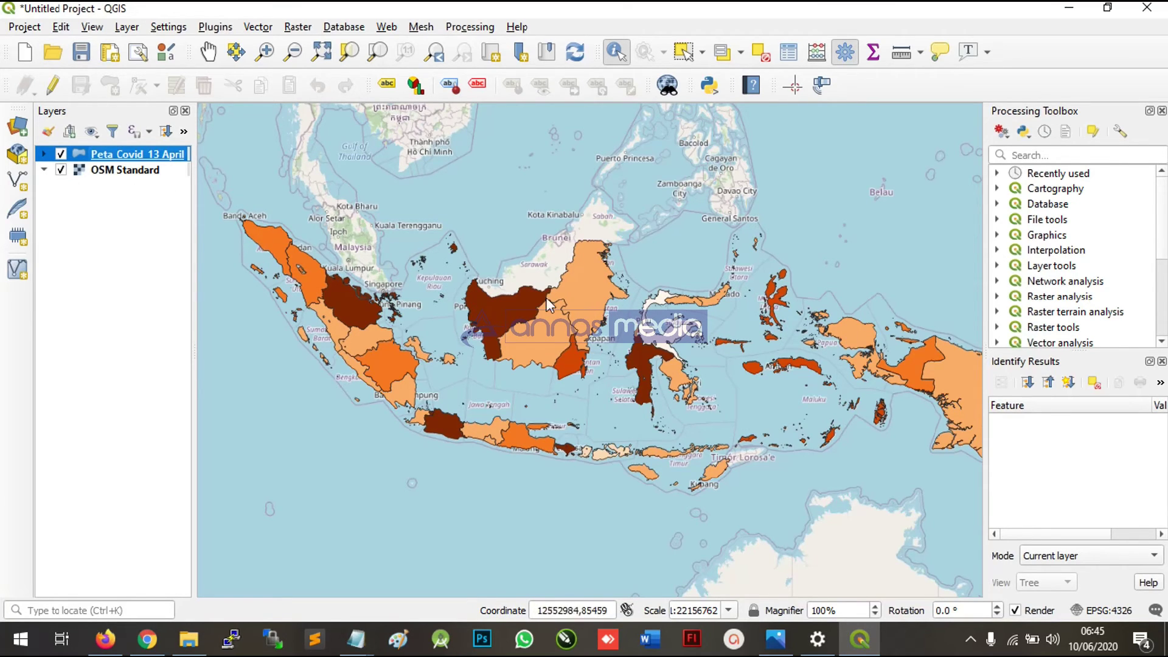
pyautogui.scroll(1, 239, 230)
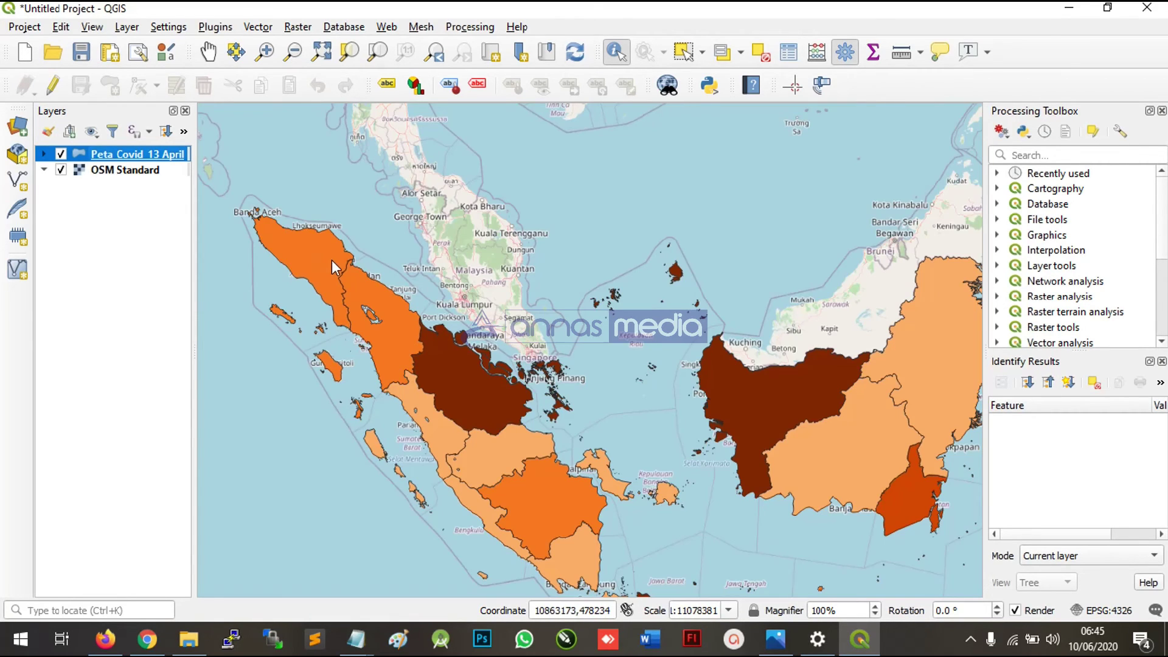
pyautogui.scroll(-1, 331, 260)
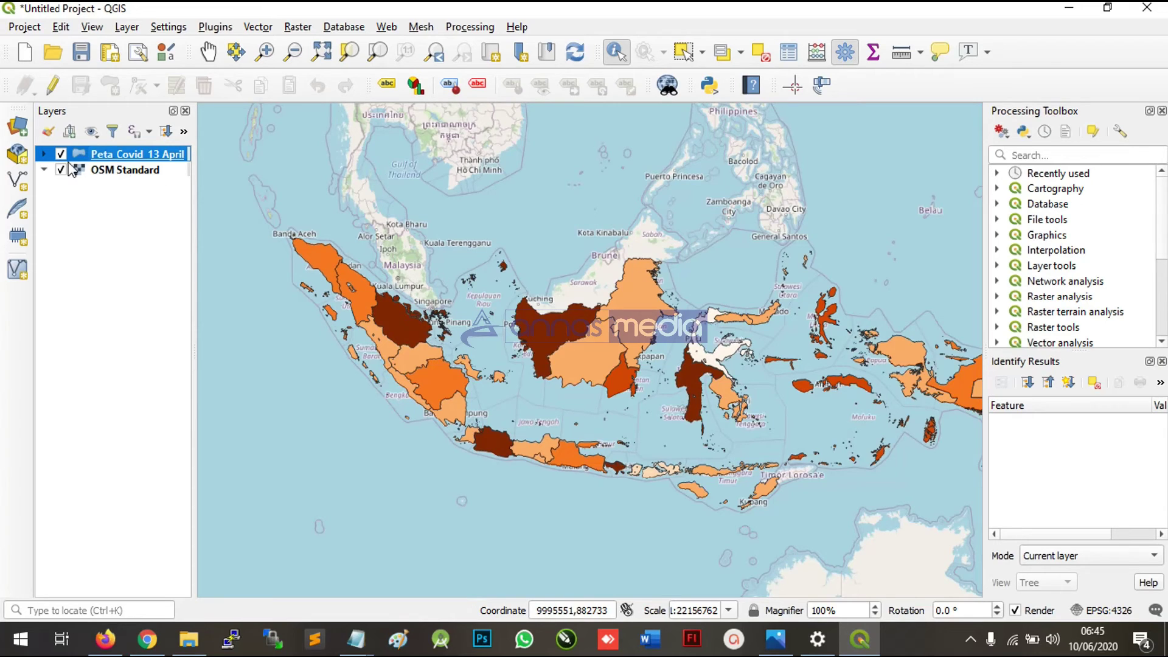
pyautogui.click(60, 154)
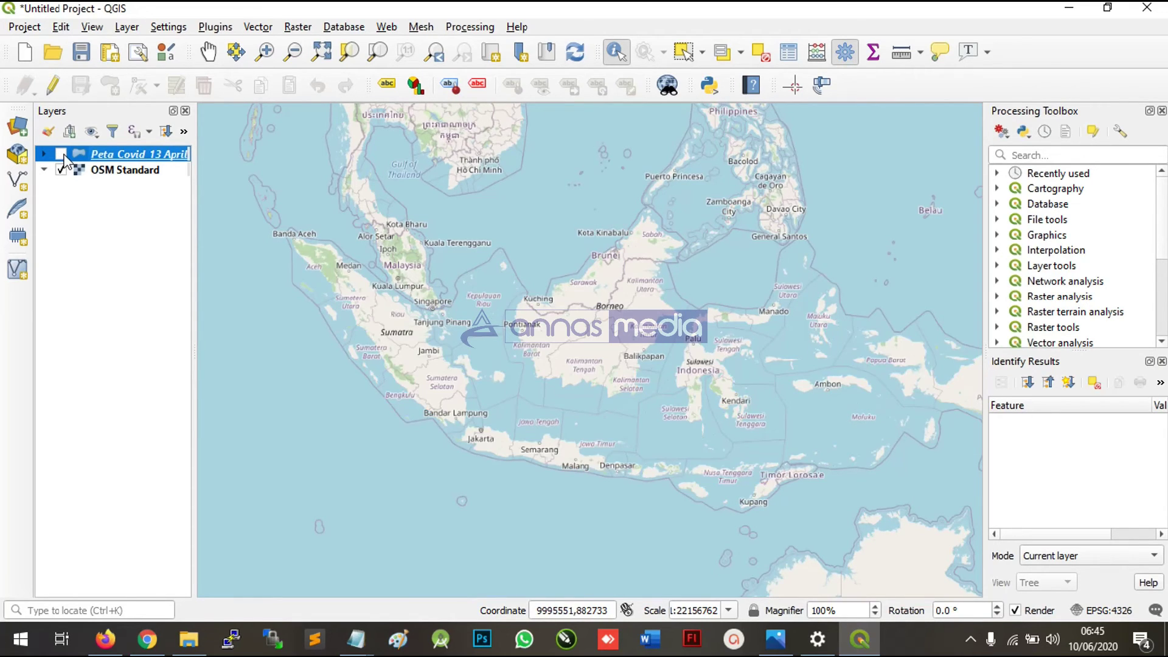
pyautogui.click(61, 154)
pyautogui.click(61, 155)
pyautogui.click(61, 155)
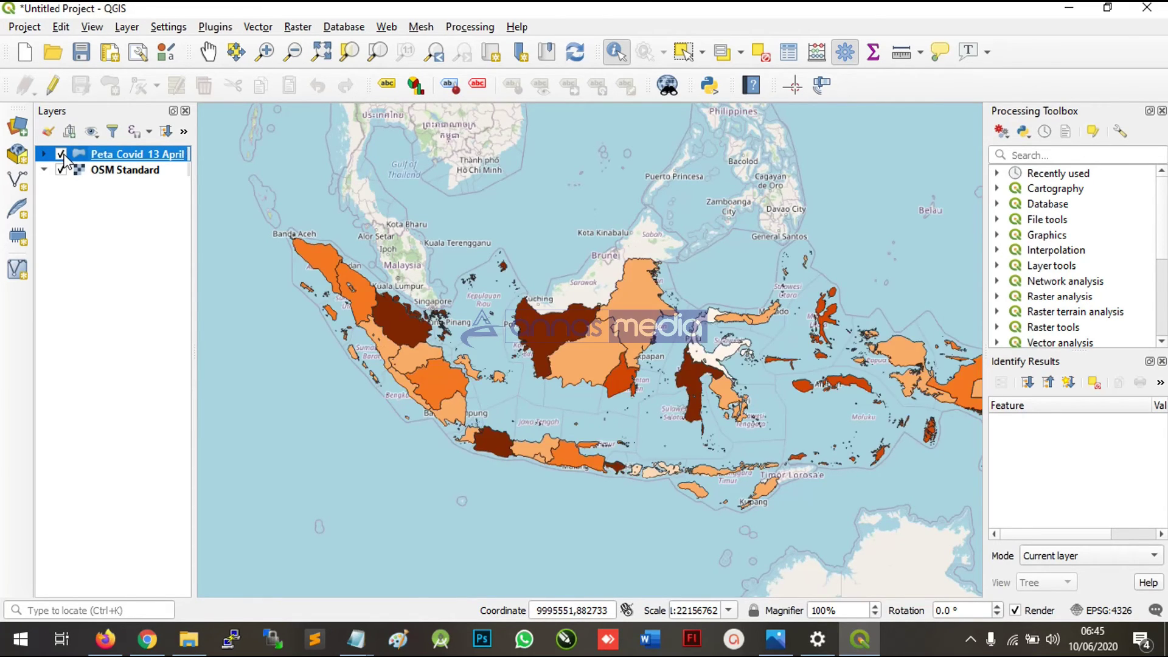
pyautogui.scroll(2, 523, 298)
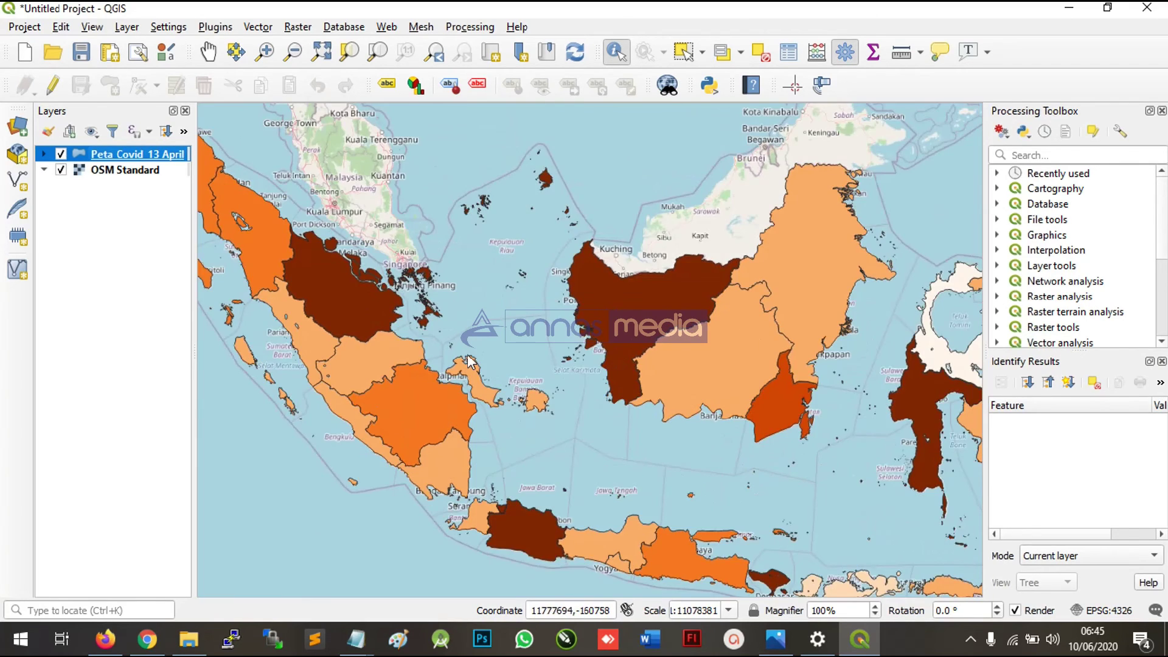
pyautogui.scroll(-2, 377, 359)
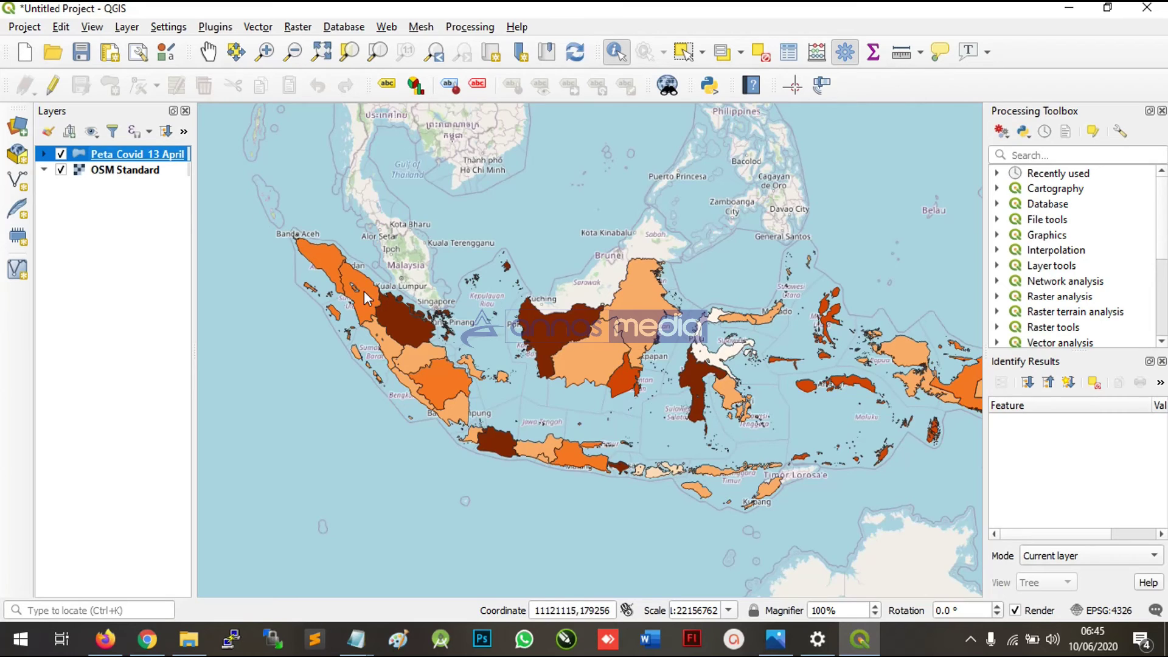
# - Apply six-class Equal Interval symbology with legend precision 0 and 100% layer opacity to the Peta_Covid_13 April layer
pyautogui.rightClick(142, 154)
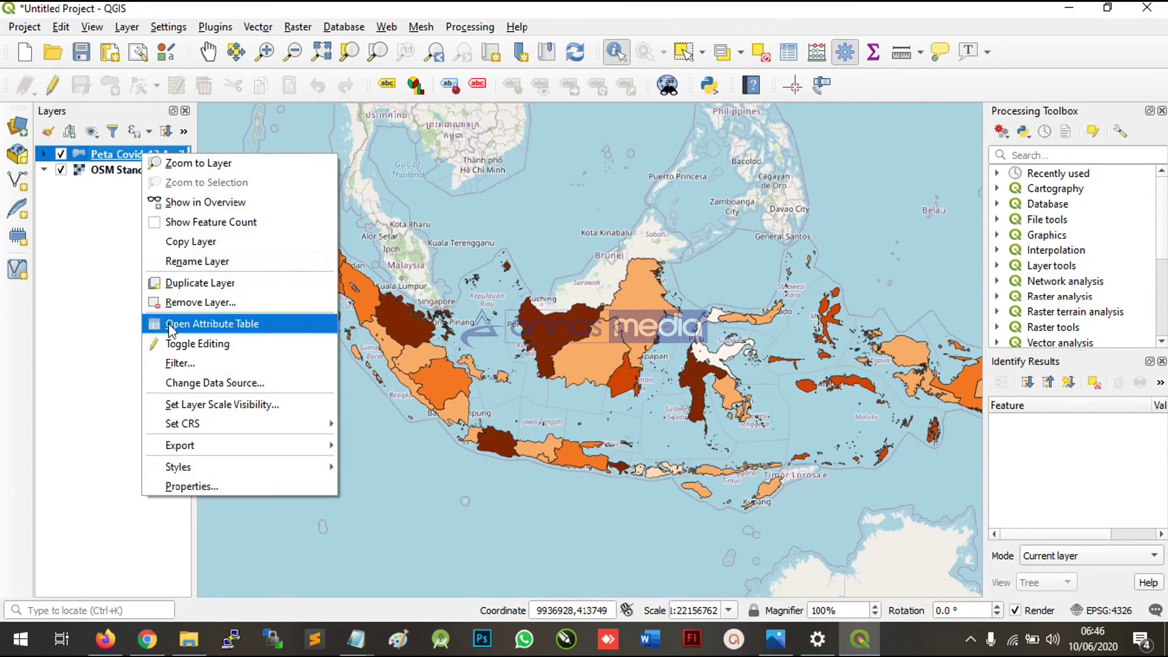
pyautogui.click(196, 491)
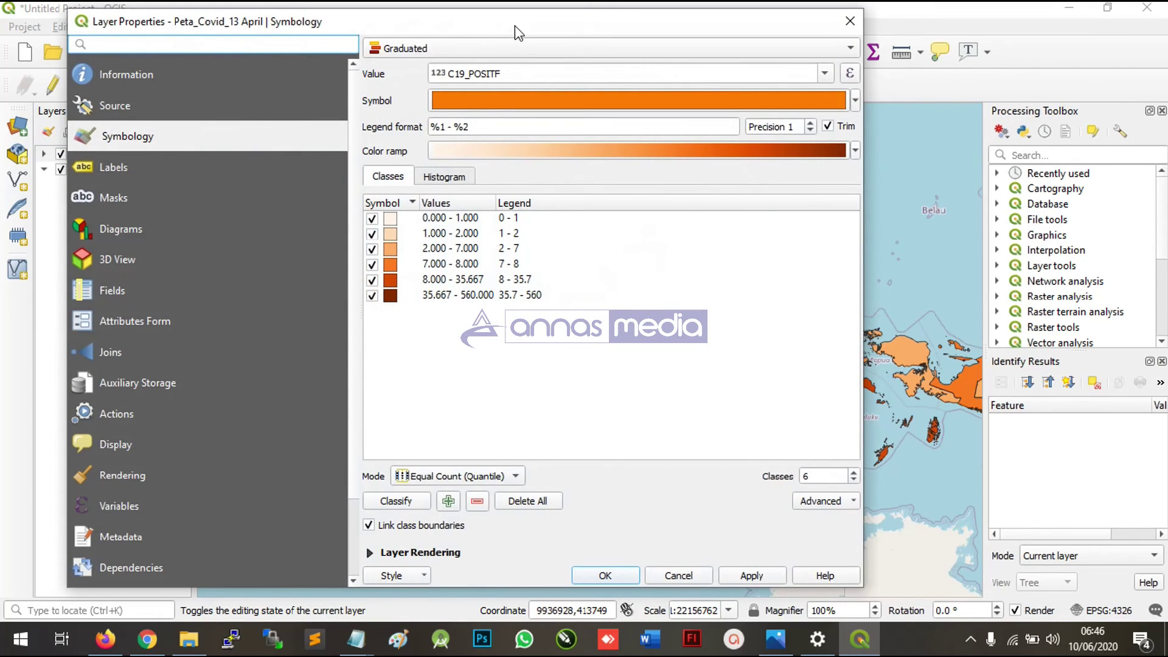
pyautogui.moveTo(515, 26); pyautogui.dragTo(546, 99)
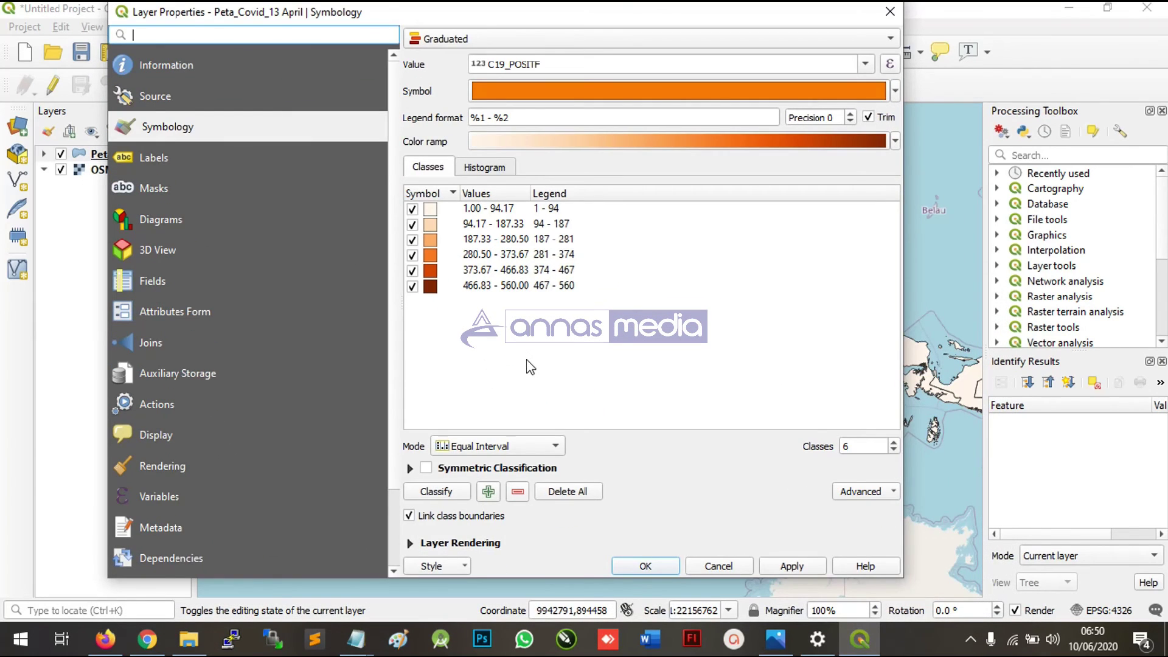
pyautogui.click(411, 542)
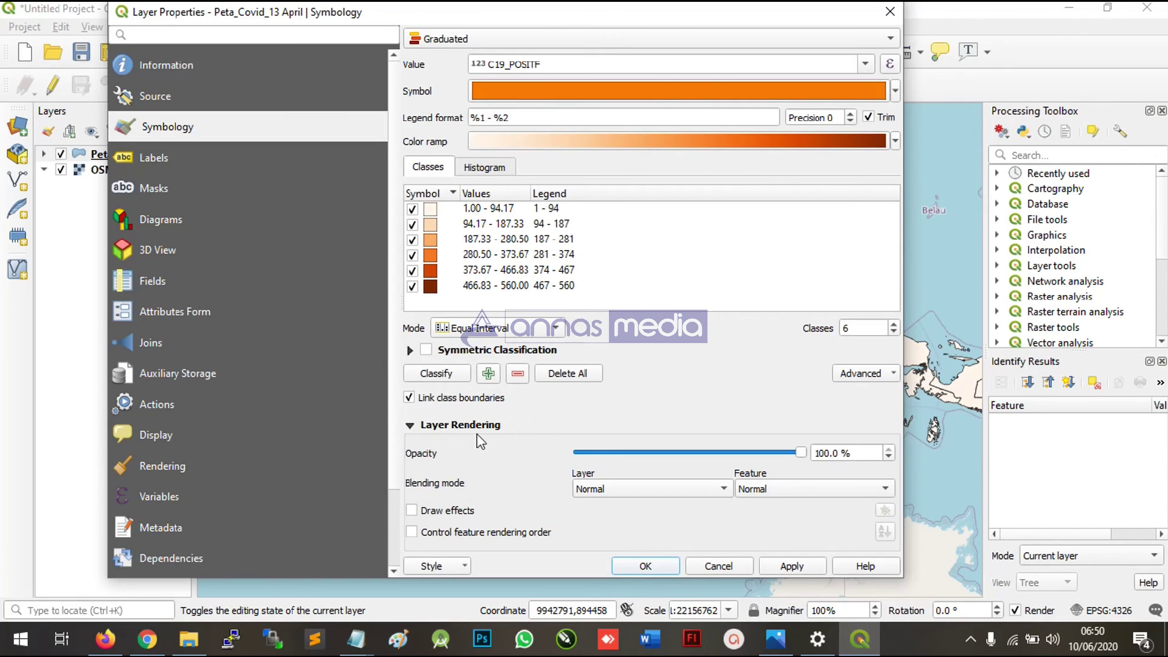
pyautogui.moveTo(801, 455)
pyautogui.mouseDown()
pyautogui.moveTo(648, 441)
pyautogui.moveTo(791, 440)
pyautogui.moveTo(667, 444)
pyautogui.moveTo(818, 455)
pyautogui.mouseUp()
pyautogui.click(799, 569)
pyautogui.click(890, 12)
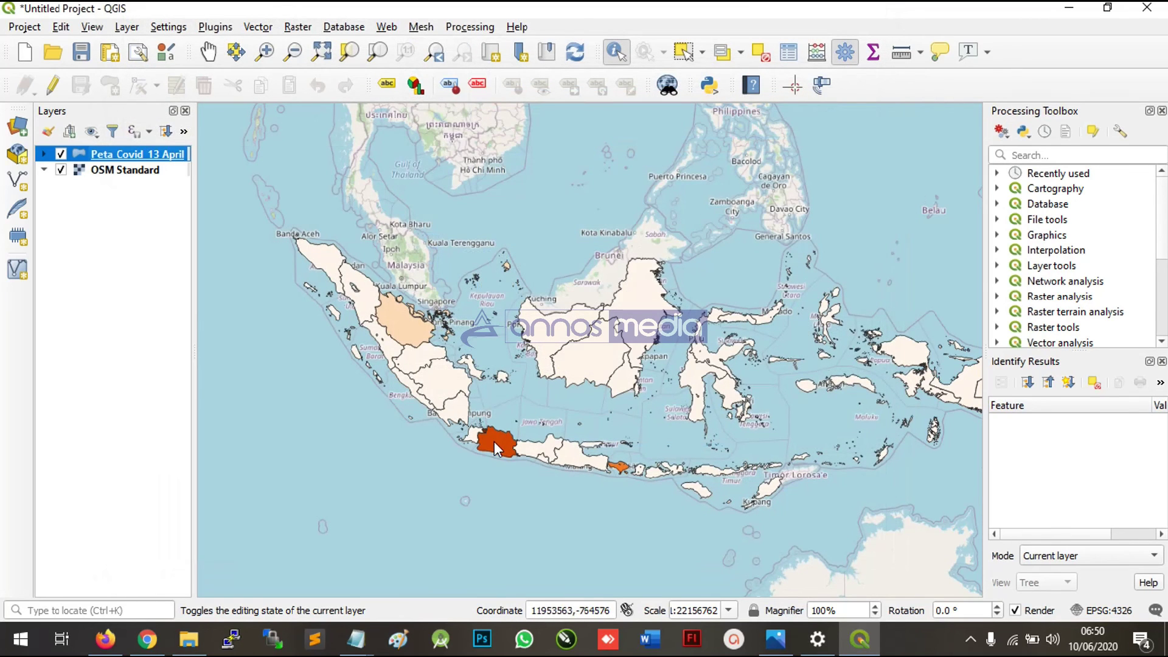
# - Identify the dark orange province in western Java to view its attributes
pyautogui.click(494, 443)
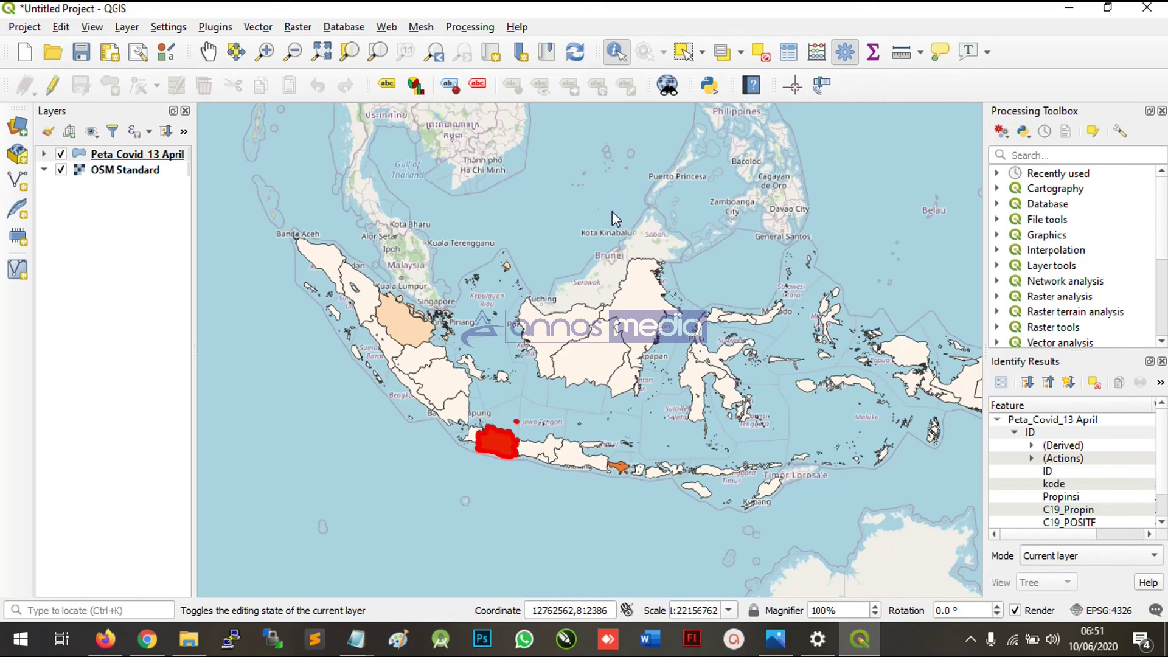
pyautogui.click(971, 639)
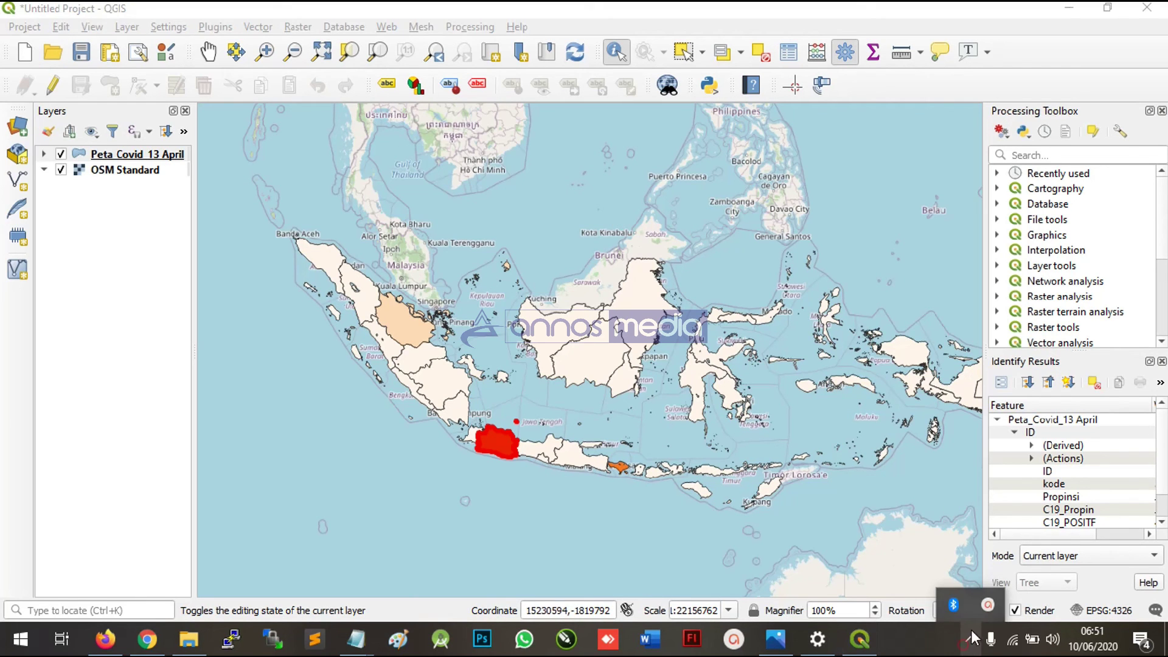
pyautogui.click(988, 605)
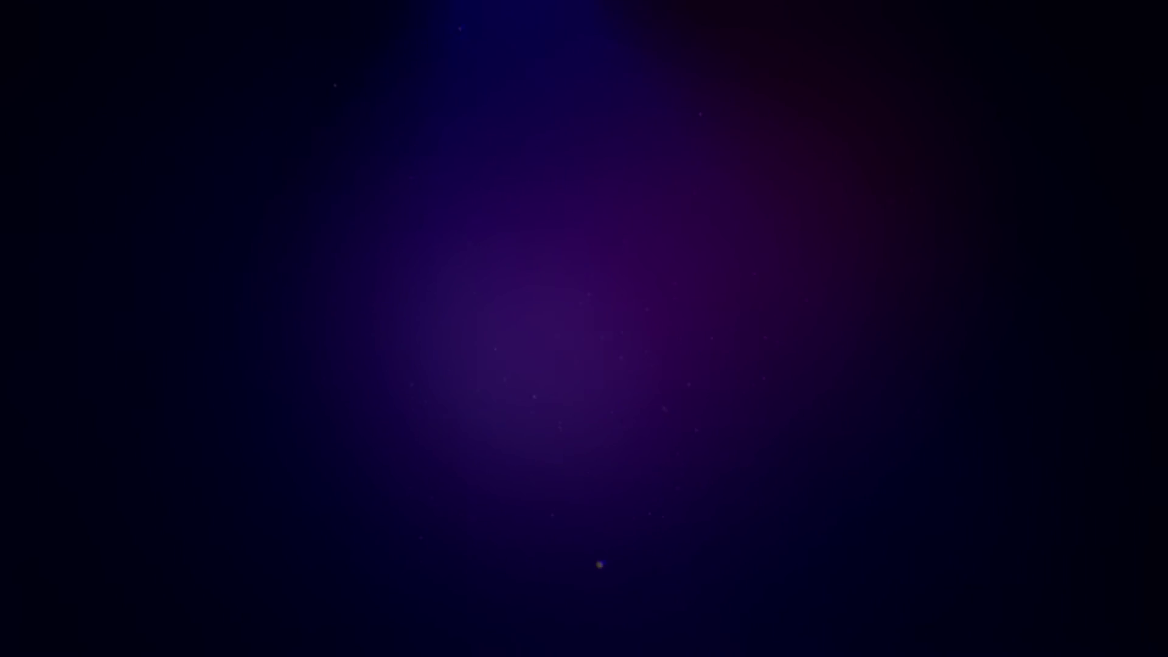